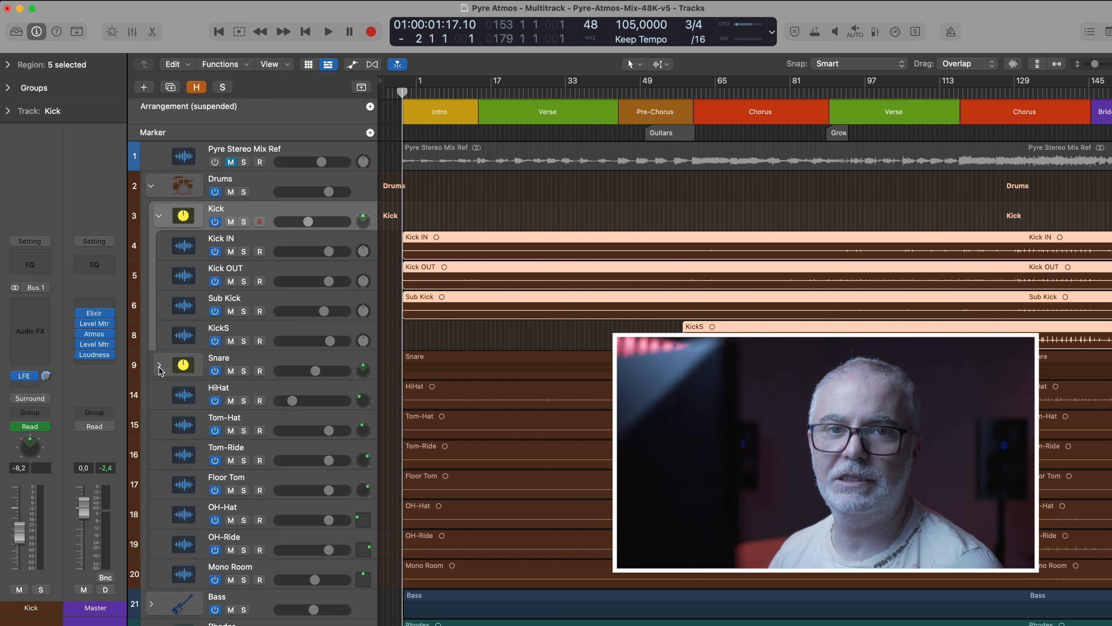
- Expand the Snare track stack and play the full mix through the intro
click(159, 366)
scroll(223, 390, down, 3)
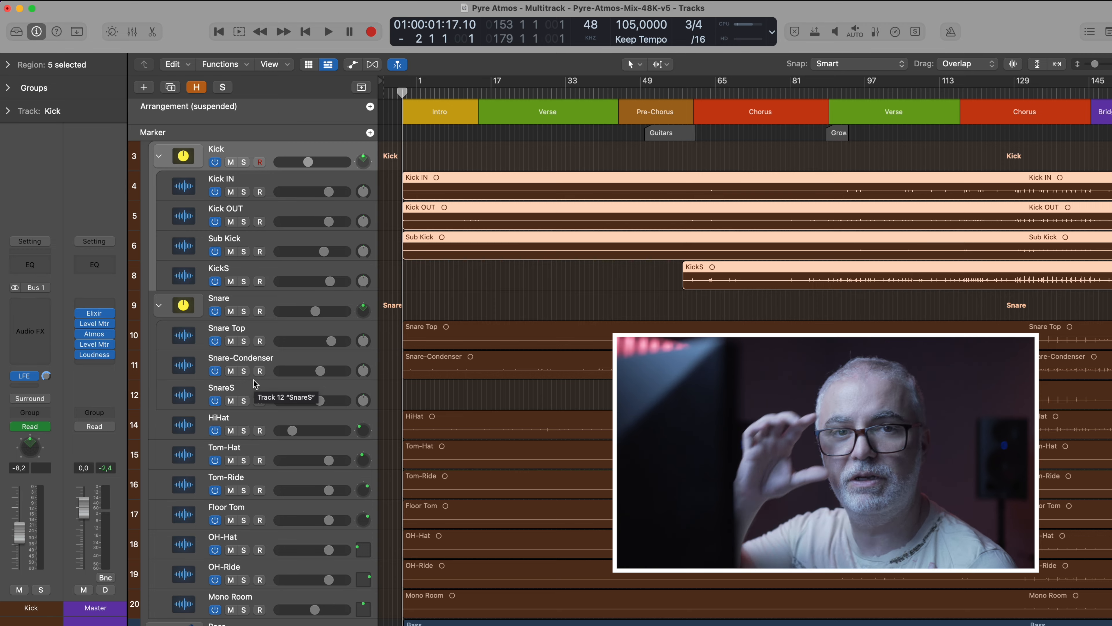
scroll(256, 381, up, 2)
scroll(259, 366, up, 2)
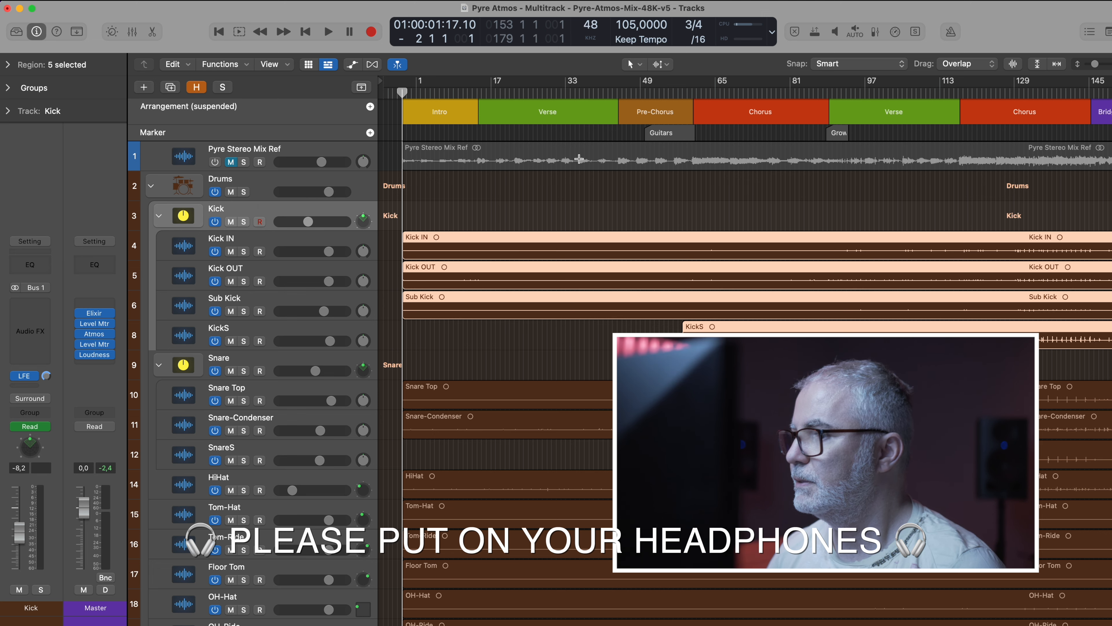
key(space)
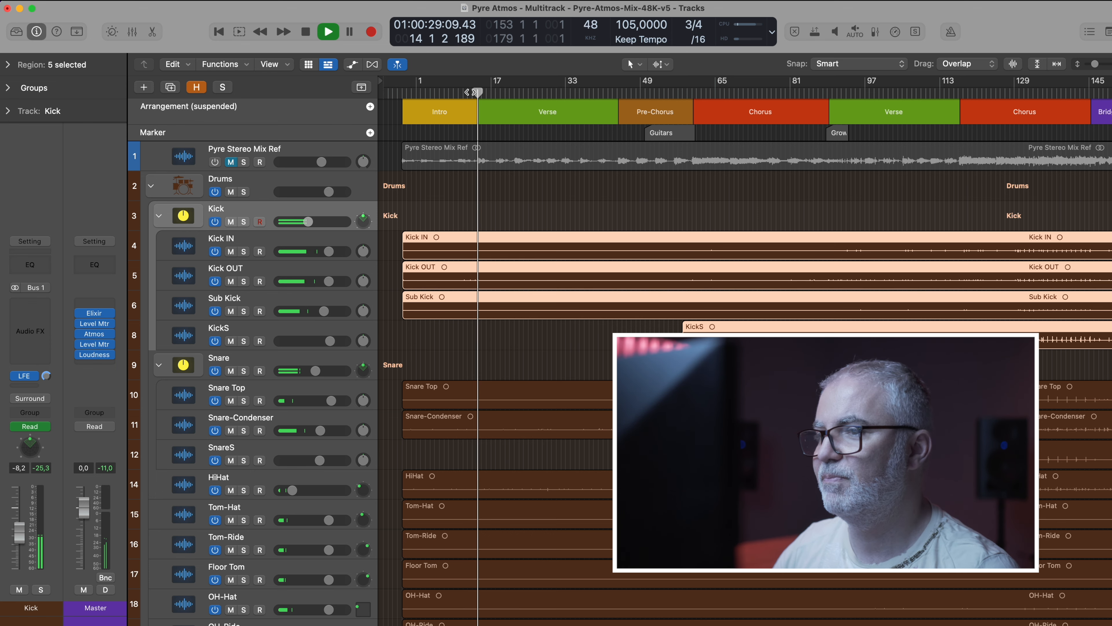
- Play the soloed Drums stack from the start of the song and select the Kick stack
drag(481, 92, 401, 94)
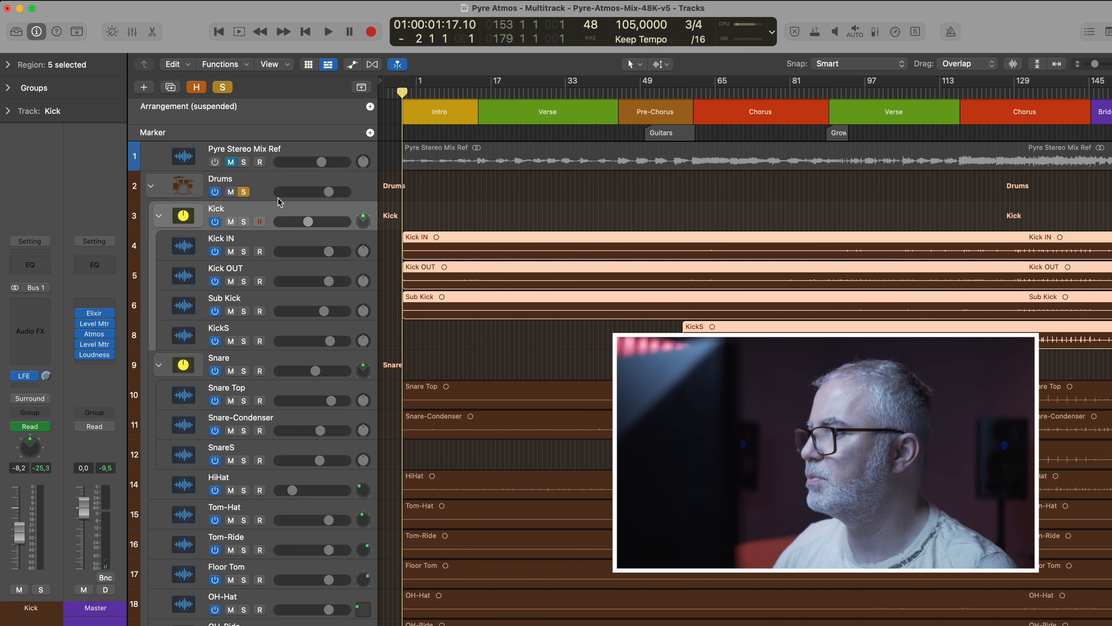
key(space)
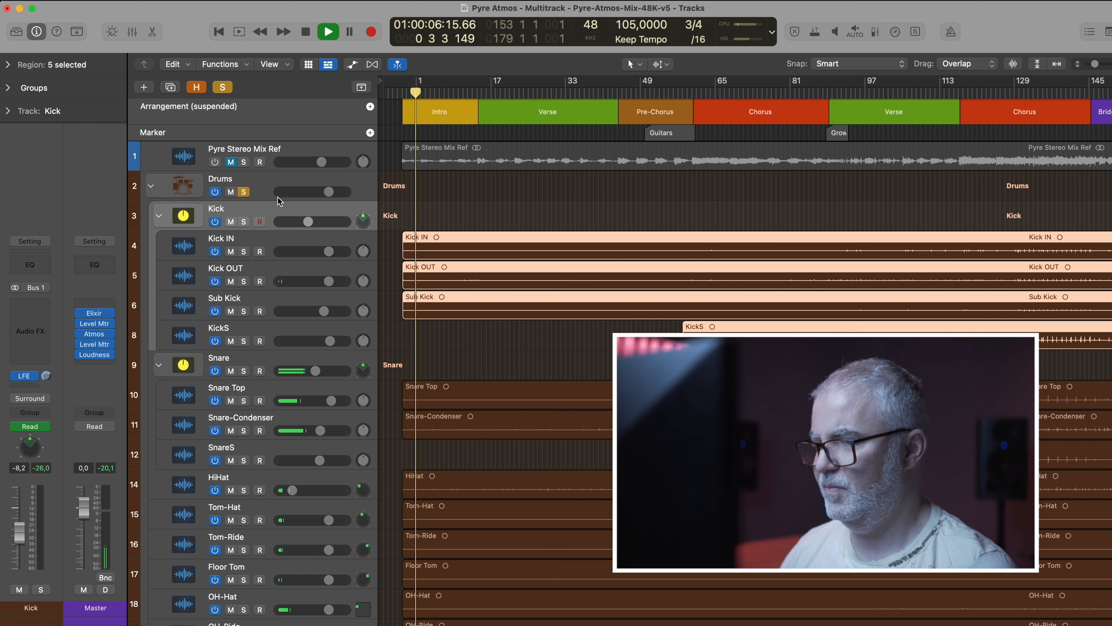
click(260, 186)
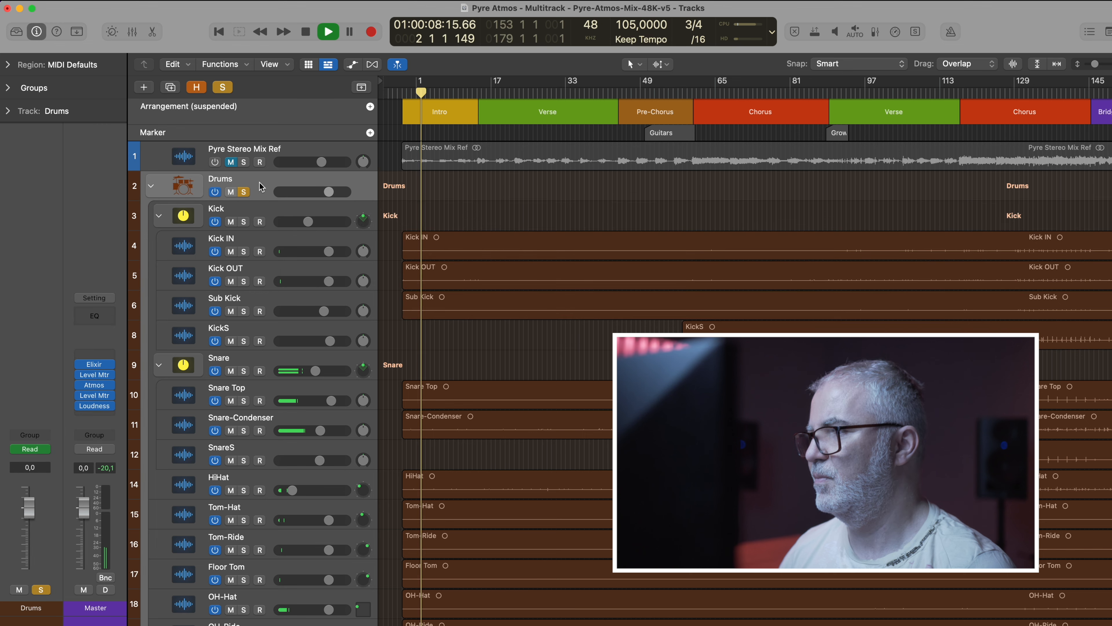
click(259, 212)
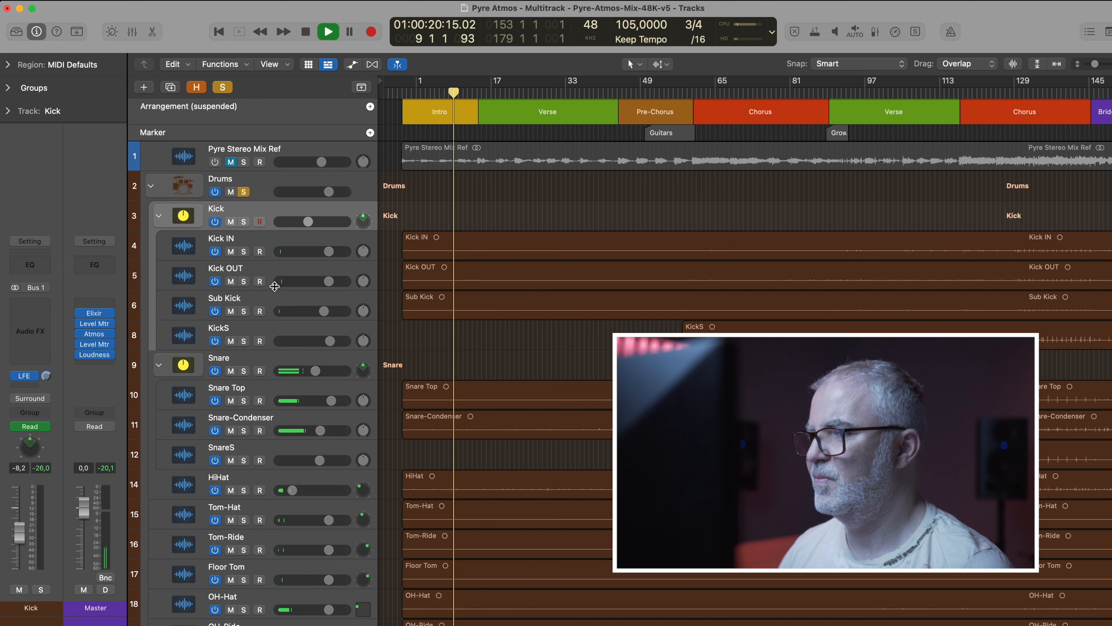
- Look through the drum tracks during playback and examine the OH-Hat track's 3D Object Panner position
scroll(264, 278, down, 1)
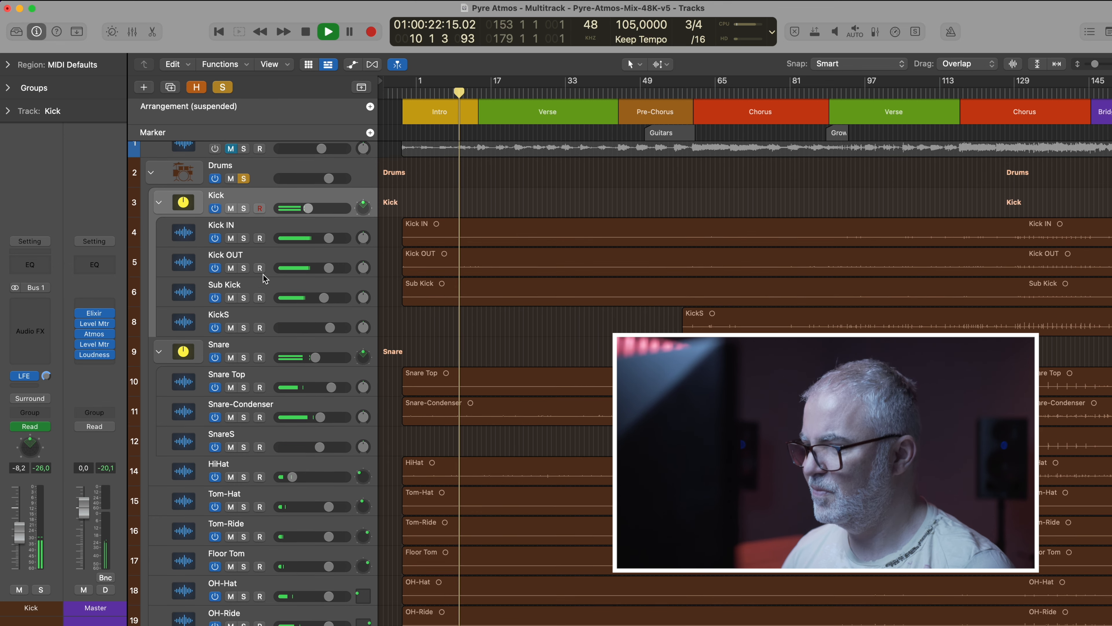
scroll(265, 278, down, 1)
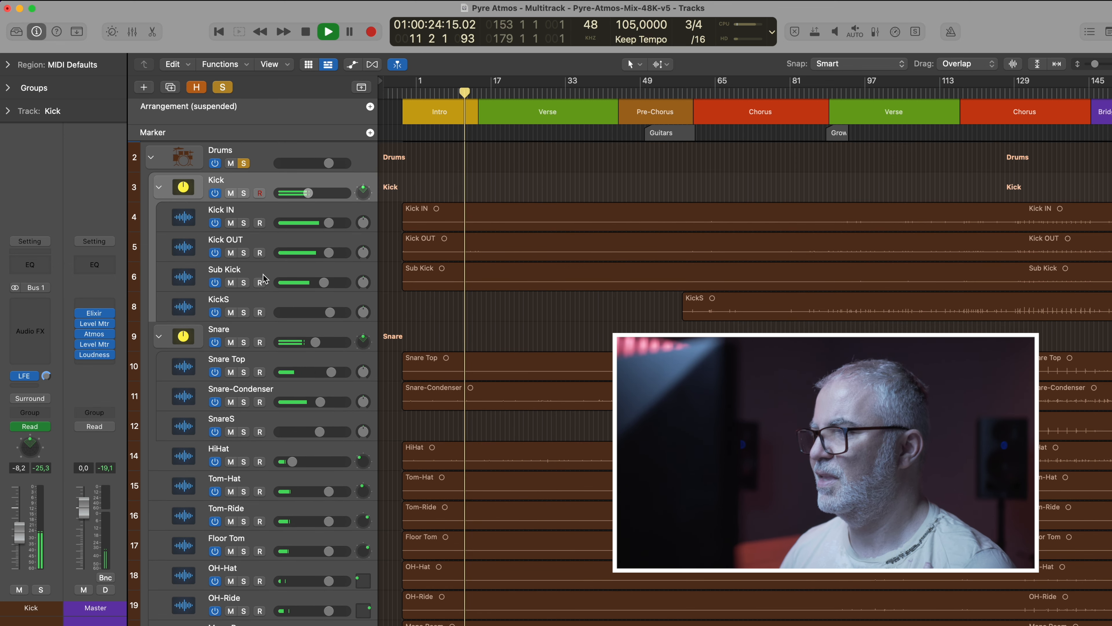
scroll(263, 277, up, 1)
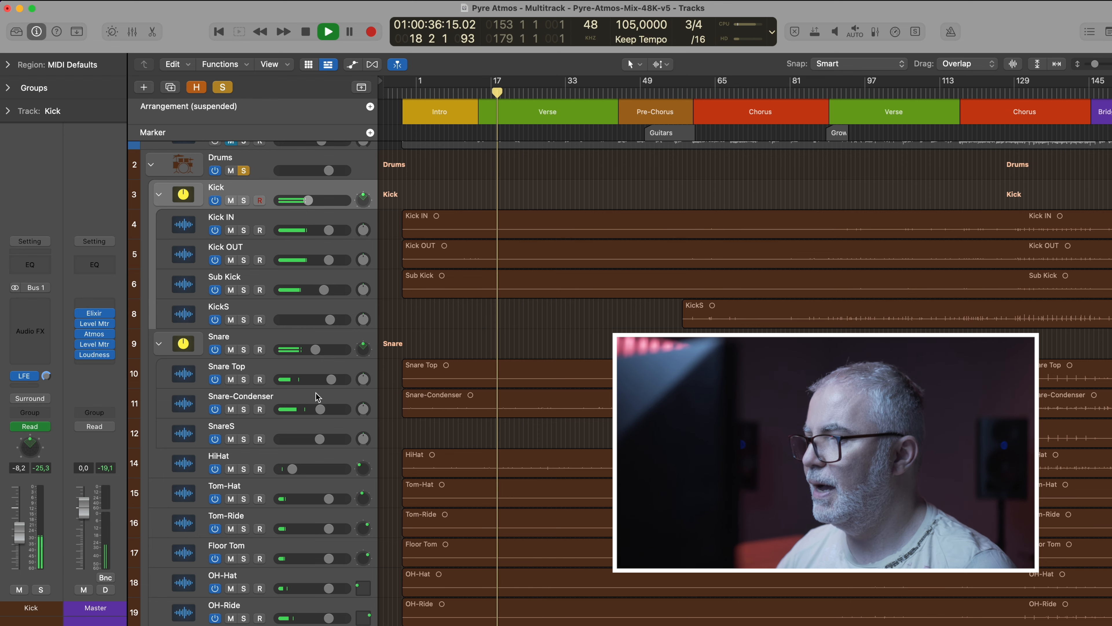
scroll(315, 476, down, 3)
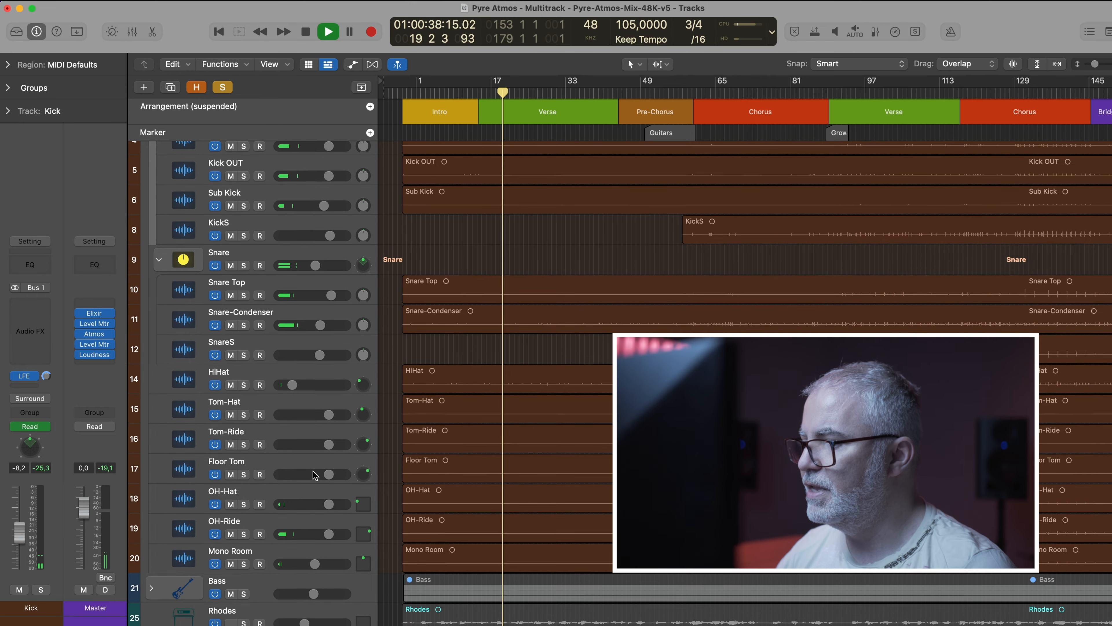
scroll(313, 472, down, 3)
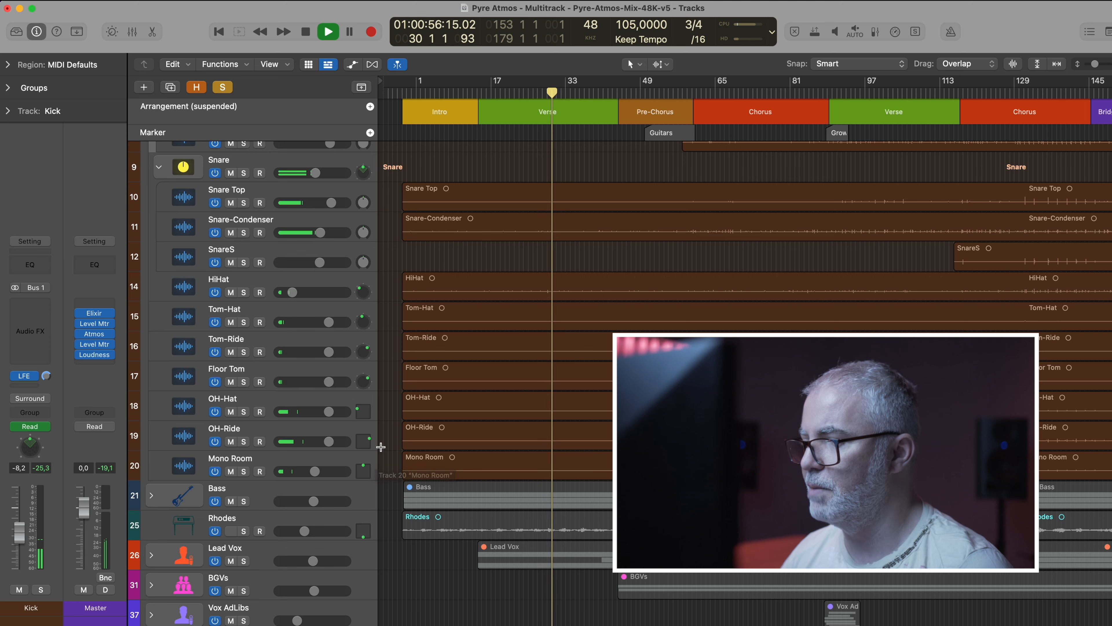
double_click(363, 415)
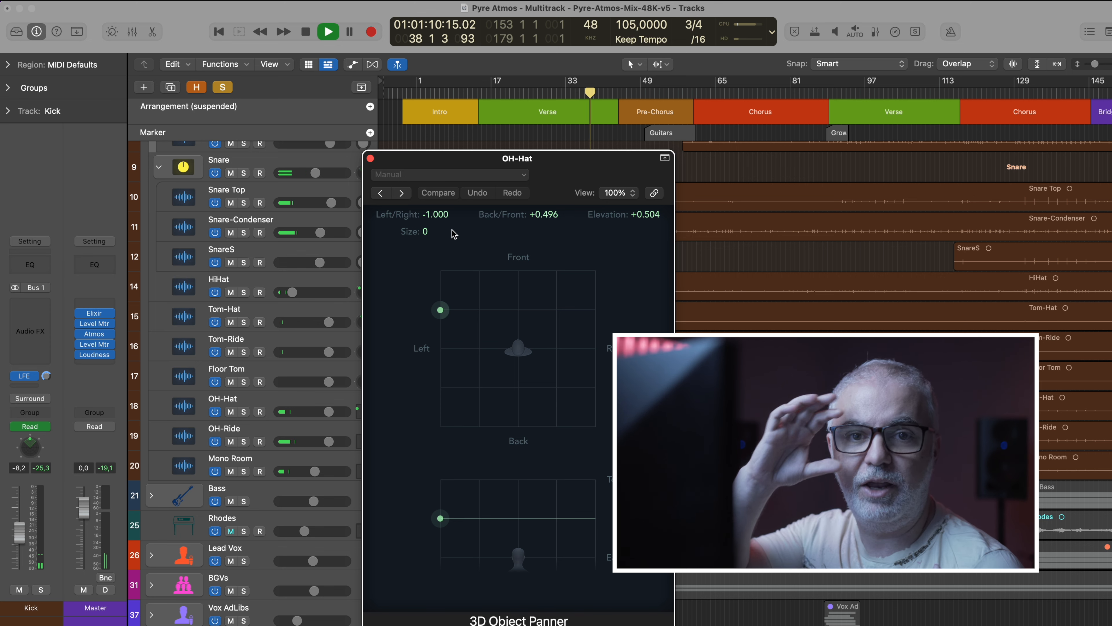
drag(391, 160, 400, 135)
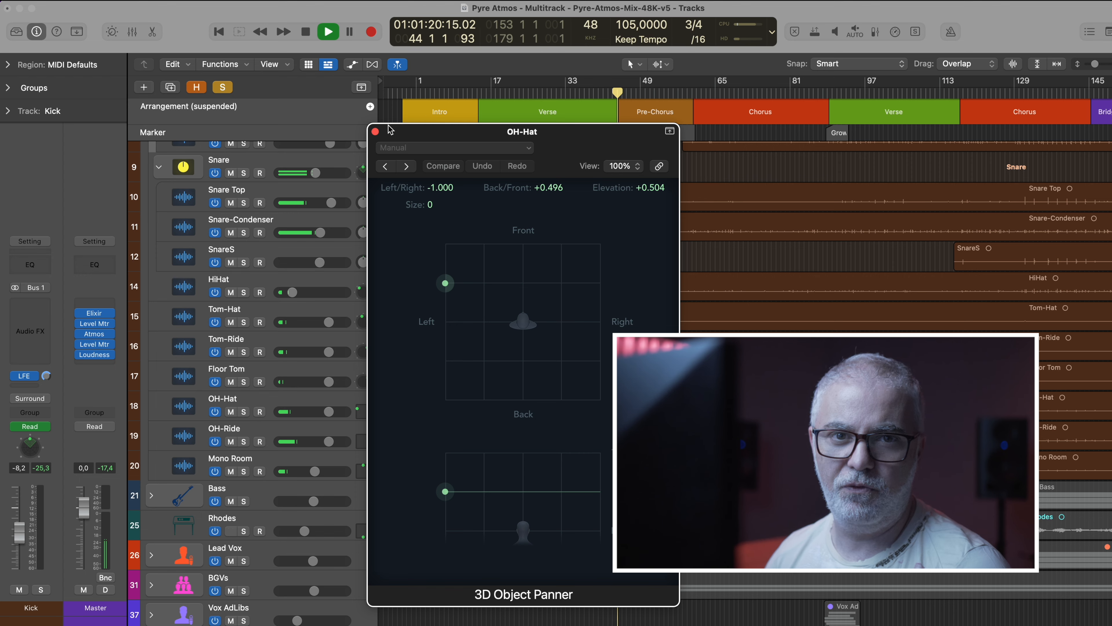
click(375, 132)
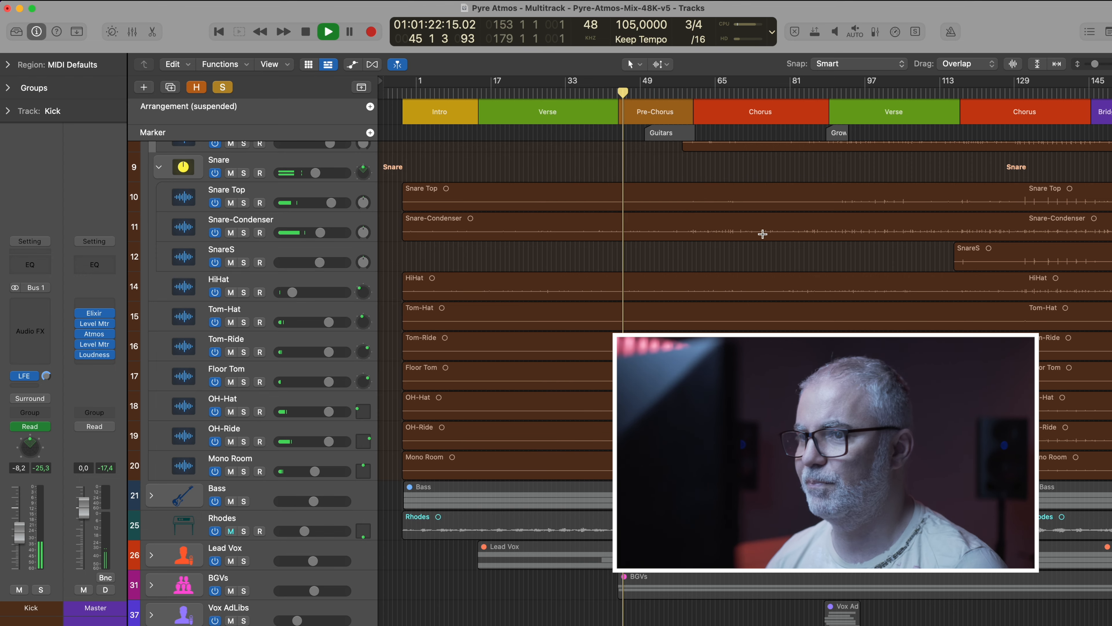
- Jump playback to just before the second chorus, where the SnareS region begins
scroll(883, 231, right, 5)
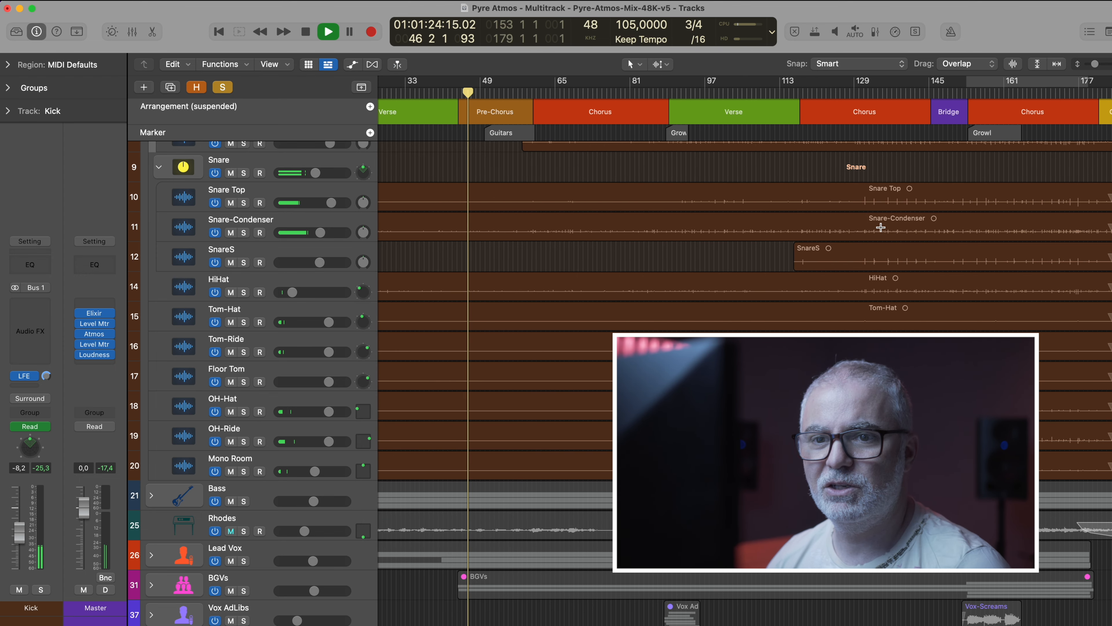
scroll(822, 284, down, 4)
scroll(820, 278, up, 5)
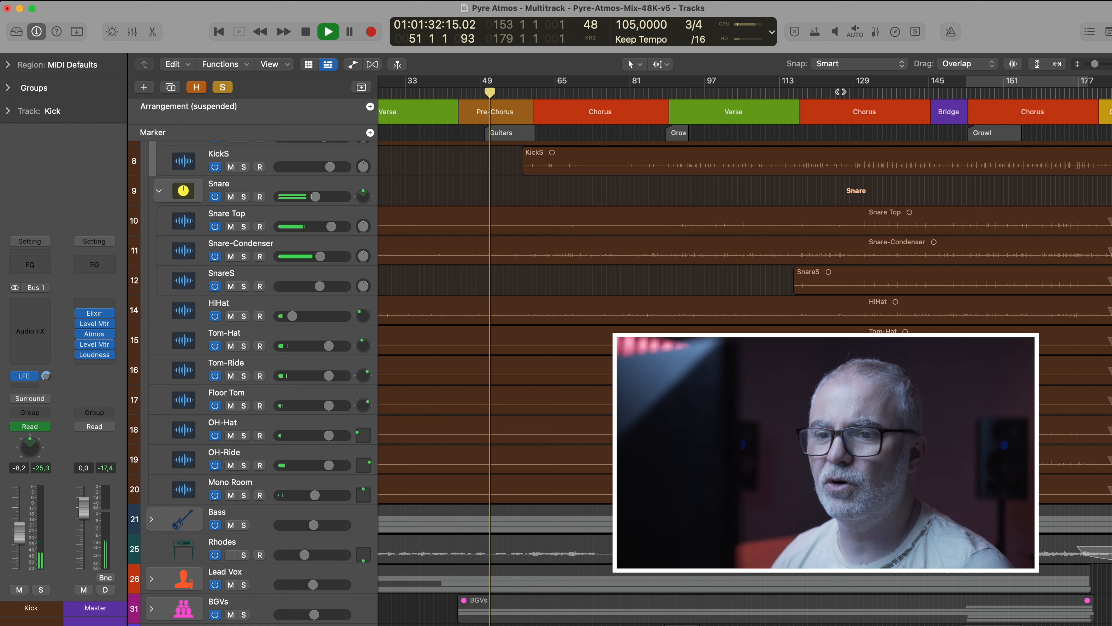
click(794, 93)
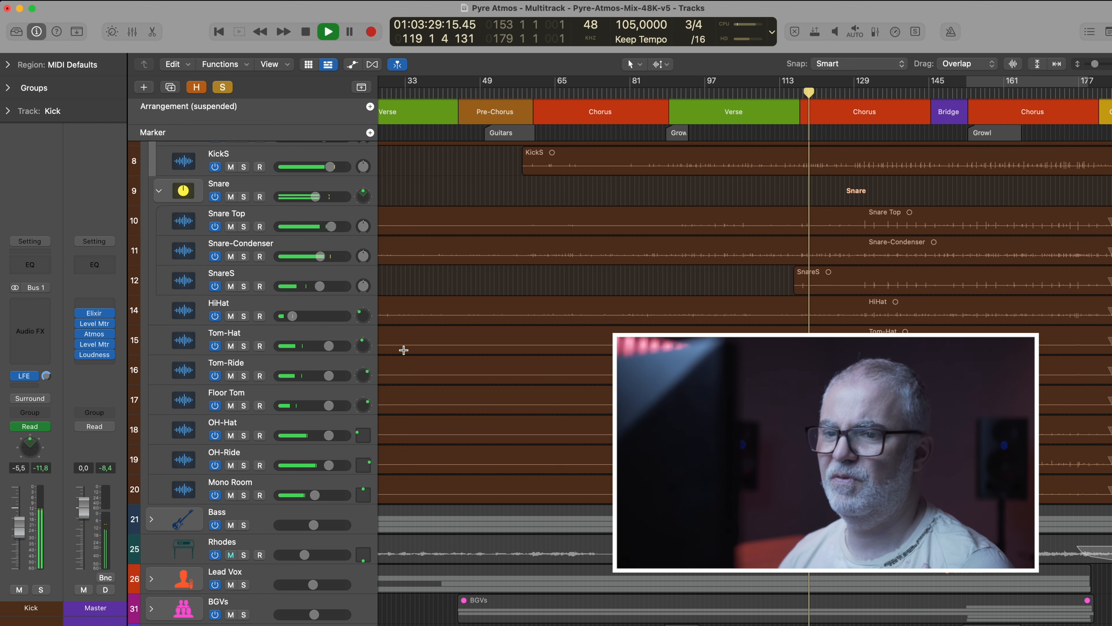
- Examine the low-cut and high-cut filters in the Kick IN track's Pro-Q 3 EQ
scroll(310, 312, up, 3)
scroll(311, 312, up, 3)
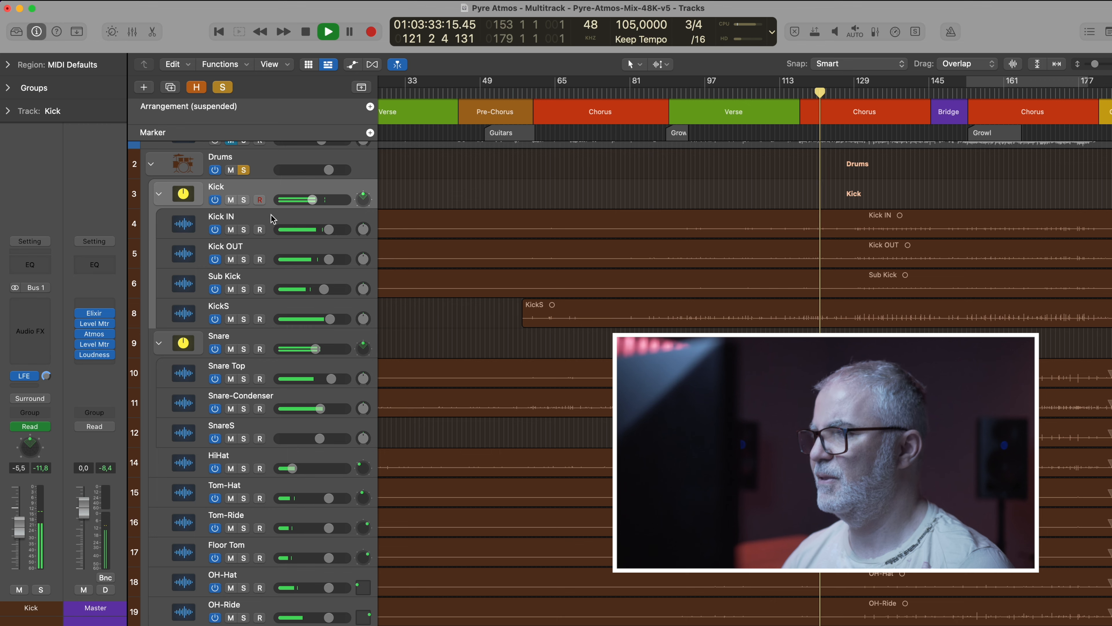
click(263, 217)
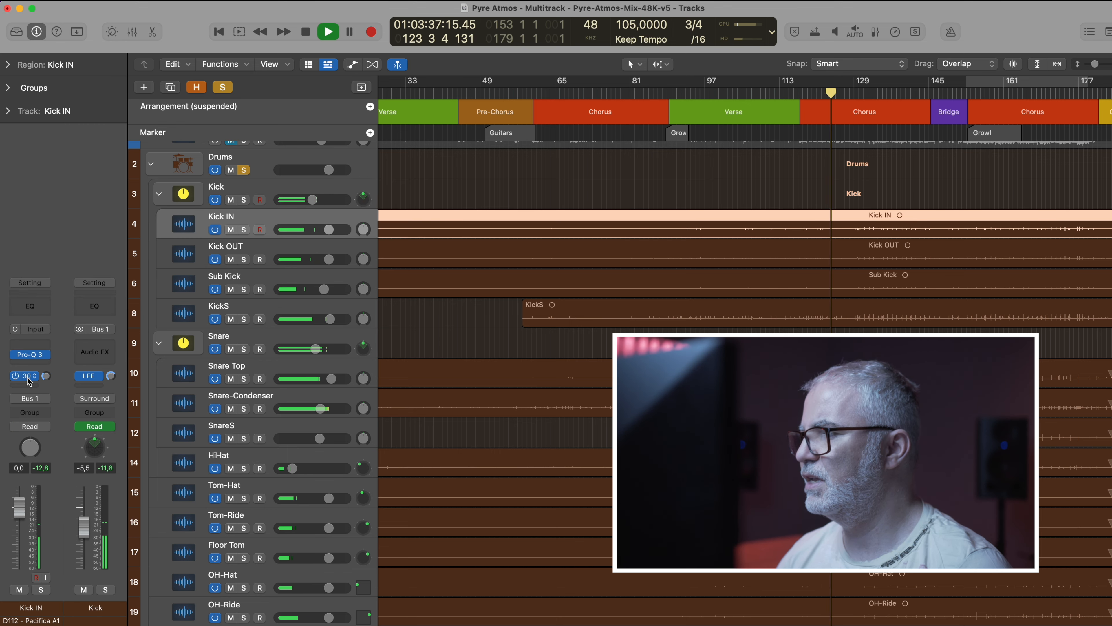
click(32, 357)
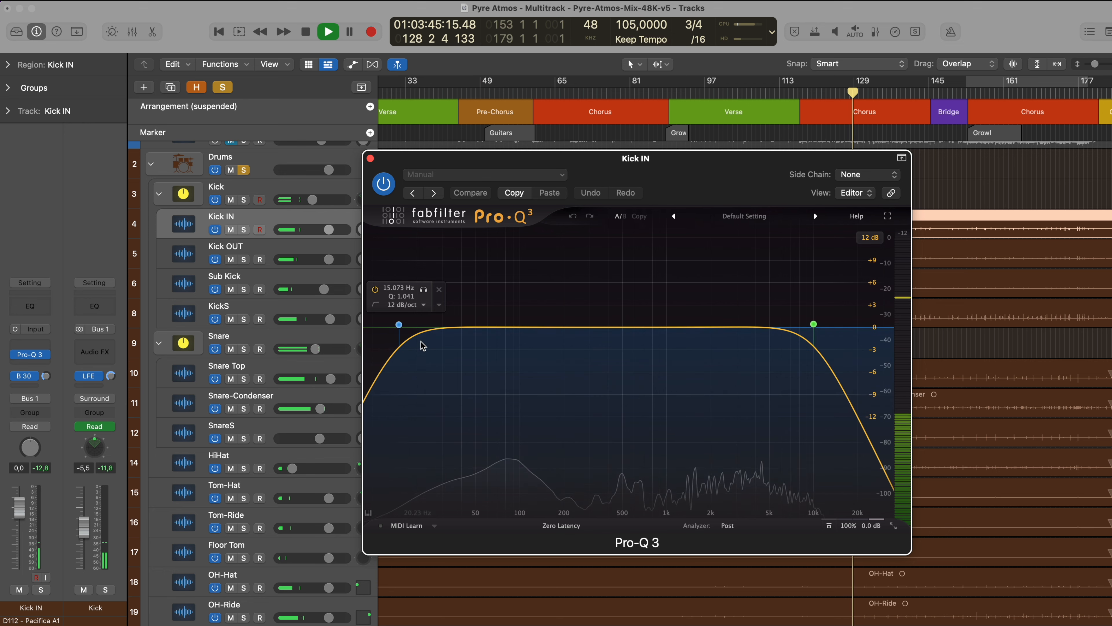
mouse_move(813, 363)
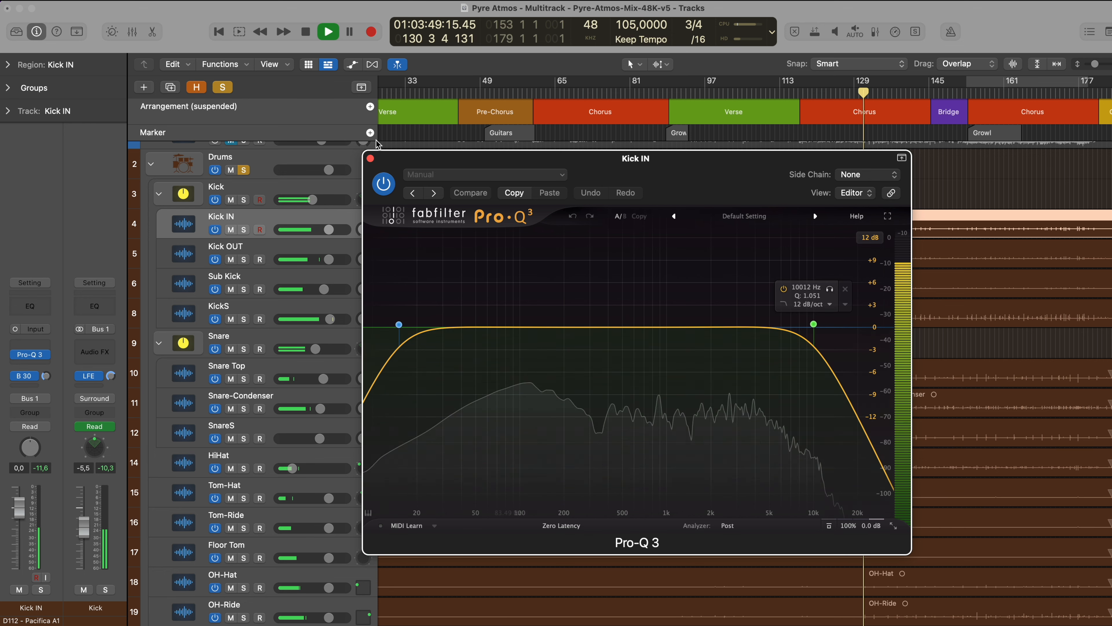
click(370, 159)
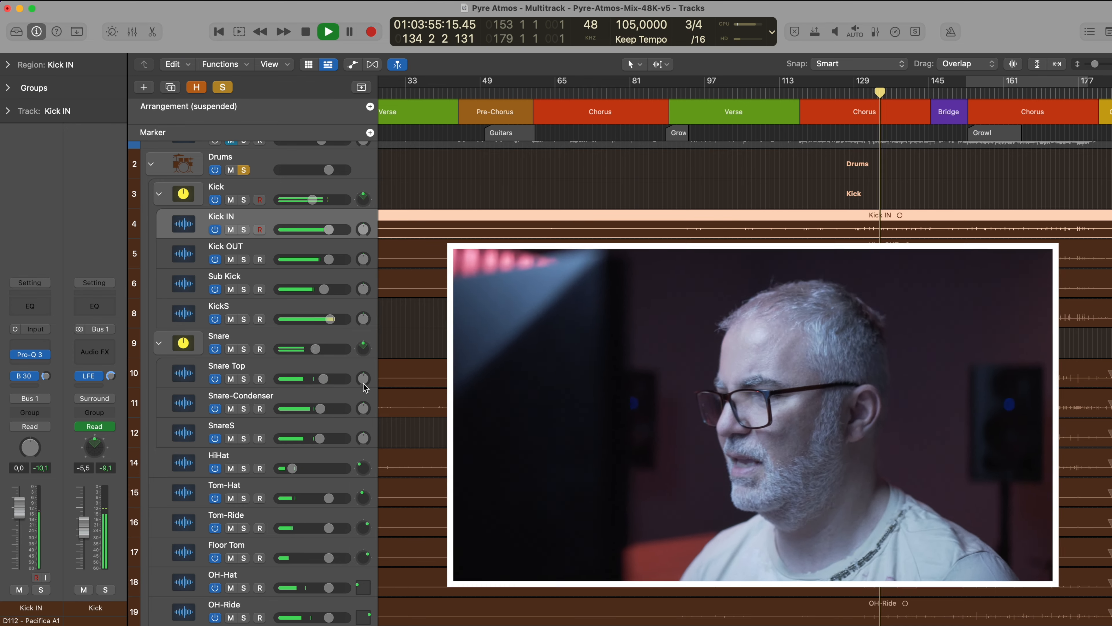
- Examine the low-cut filters in the Pro-Q 3 EQs on the Snare Top and Snare-Condenser tracks
click(246, 372)
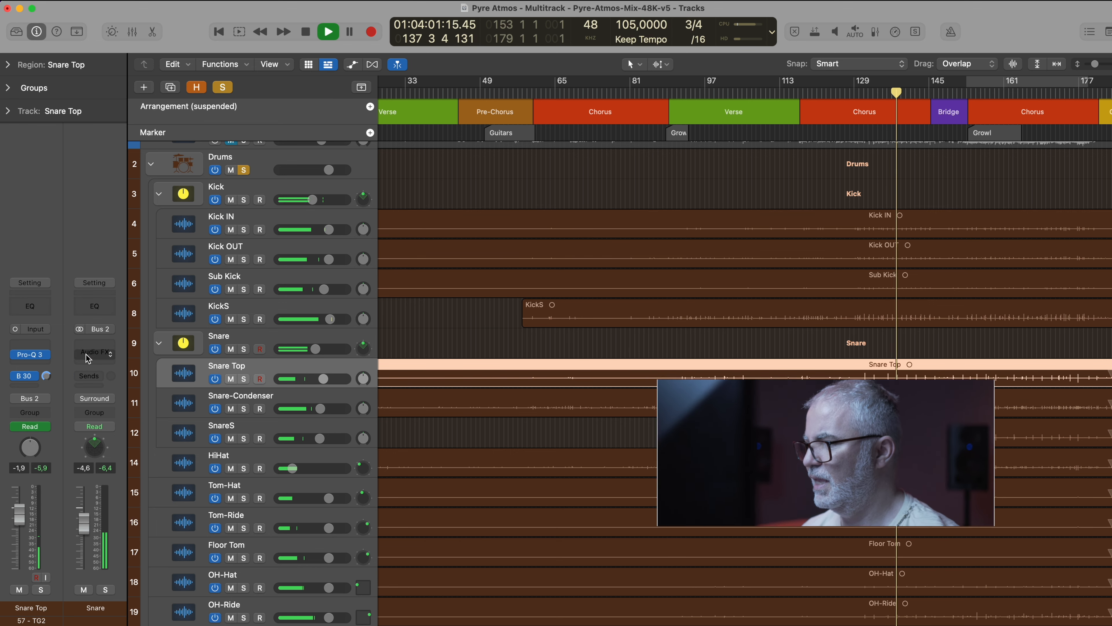
click(35, 360)
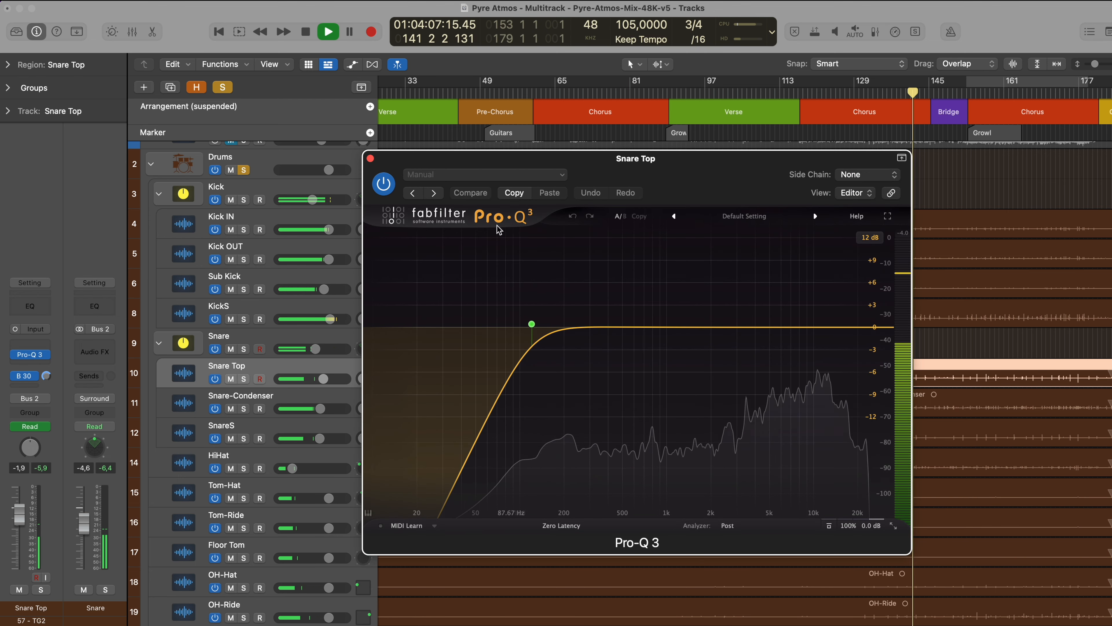
click(370, 158)
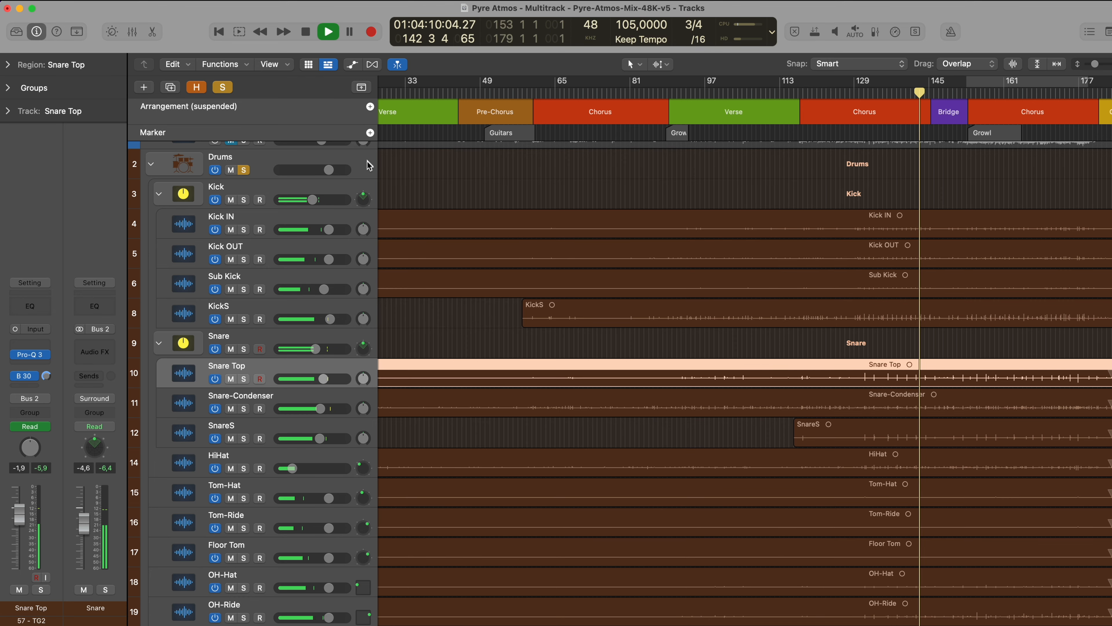
click(258, 398)
click(30, 354)
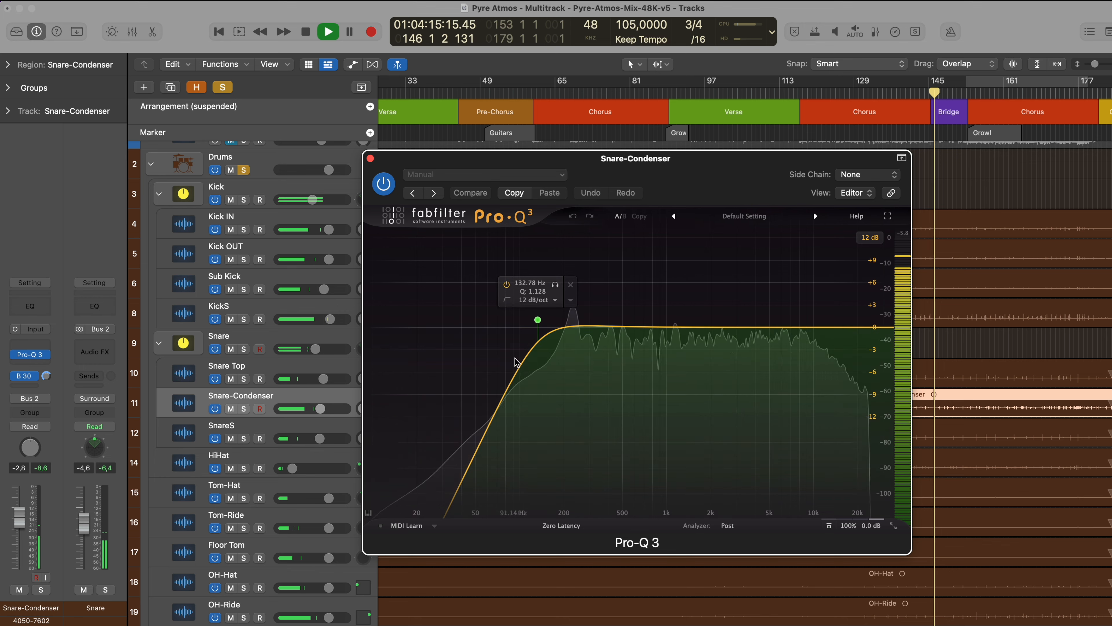
click(371, 159)
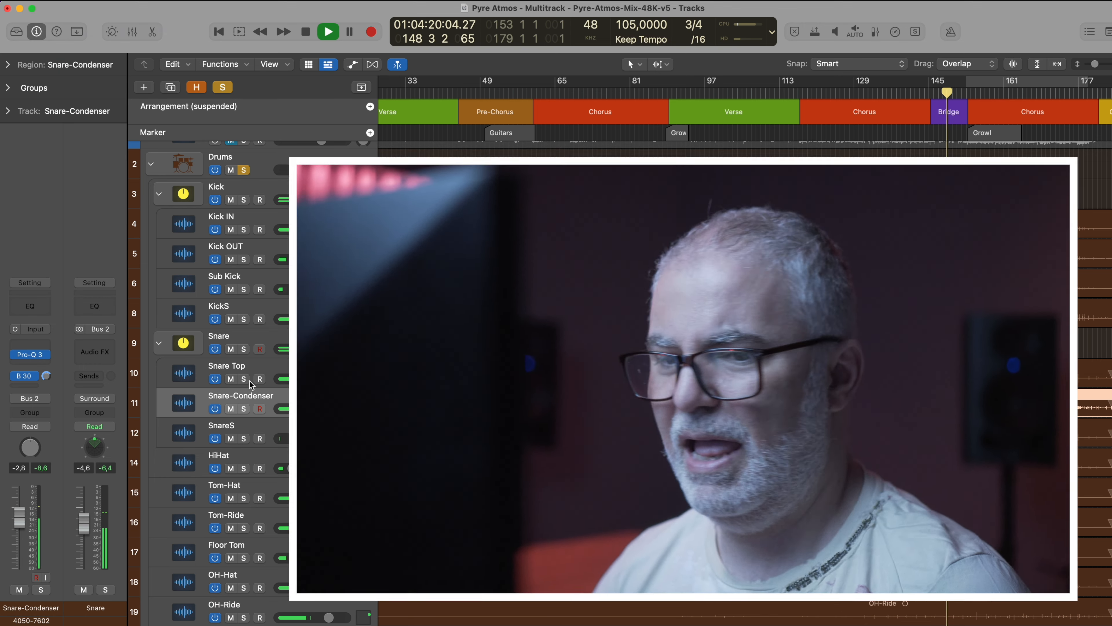
- Audition only the Snare Top and Snare-Condenser tracks by soloing them and unsoloing the Drums stack
click(244, 380)
click(244, 408)
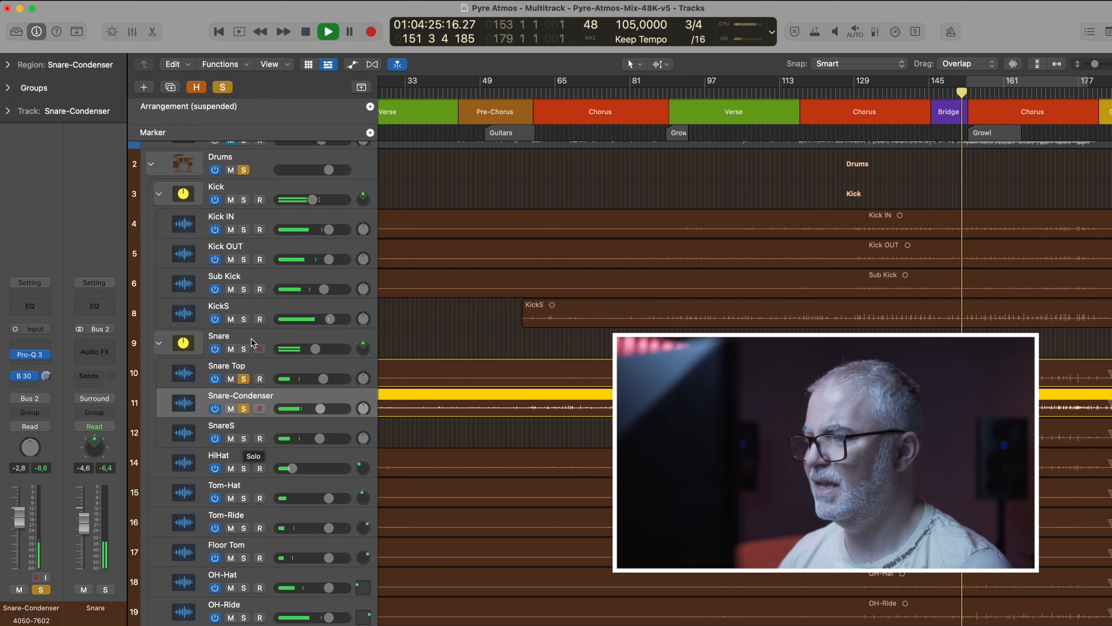
scroll(253, 342, up, 2)
click(244, 194)
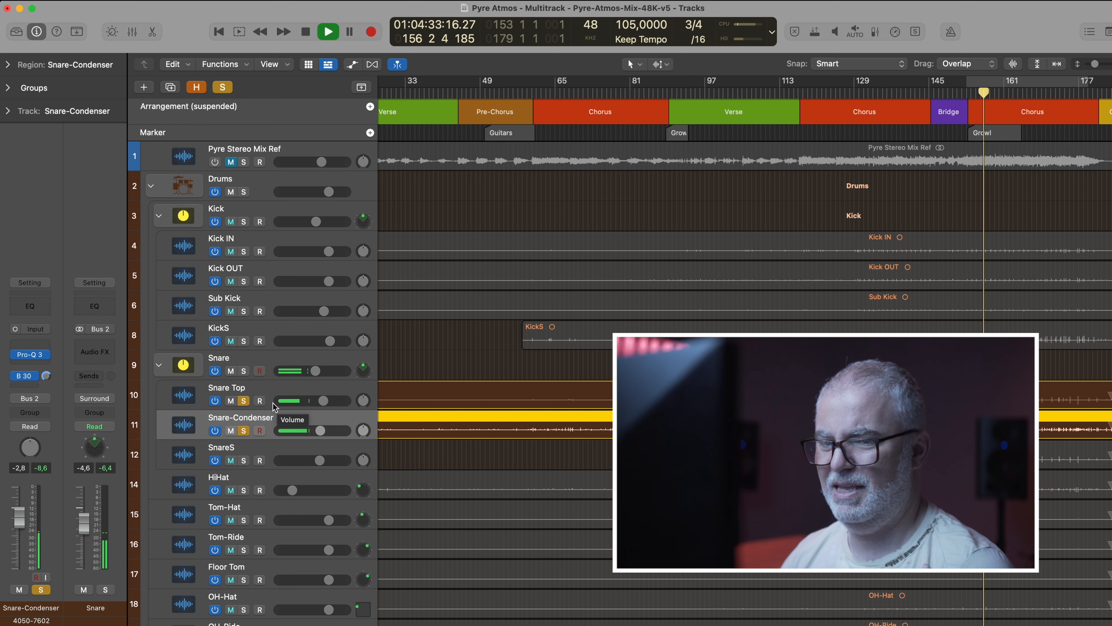
- Audition the SnareS sample track with the other soloed snares, then alone, and return the solo to the Drums stack
click(245, 461)
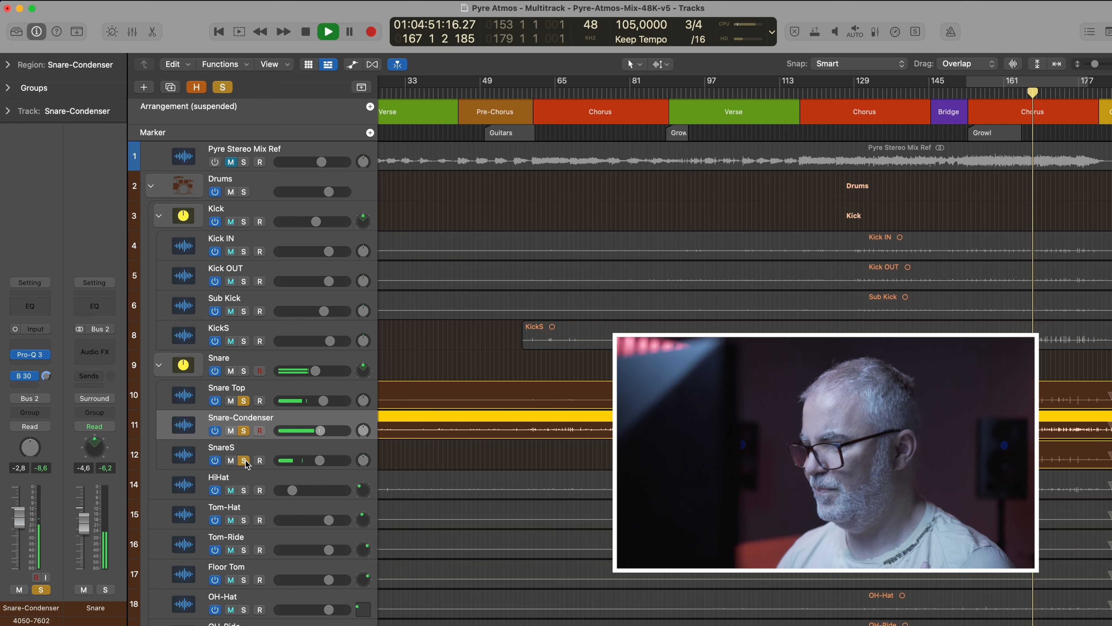
click(244, 400)
click(244, 430)
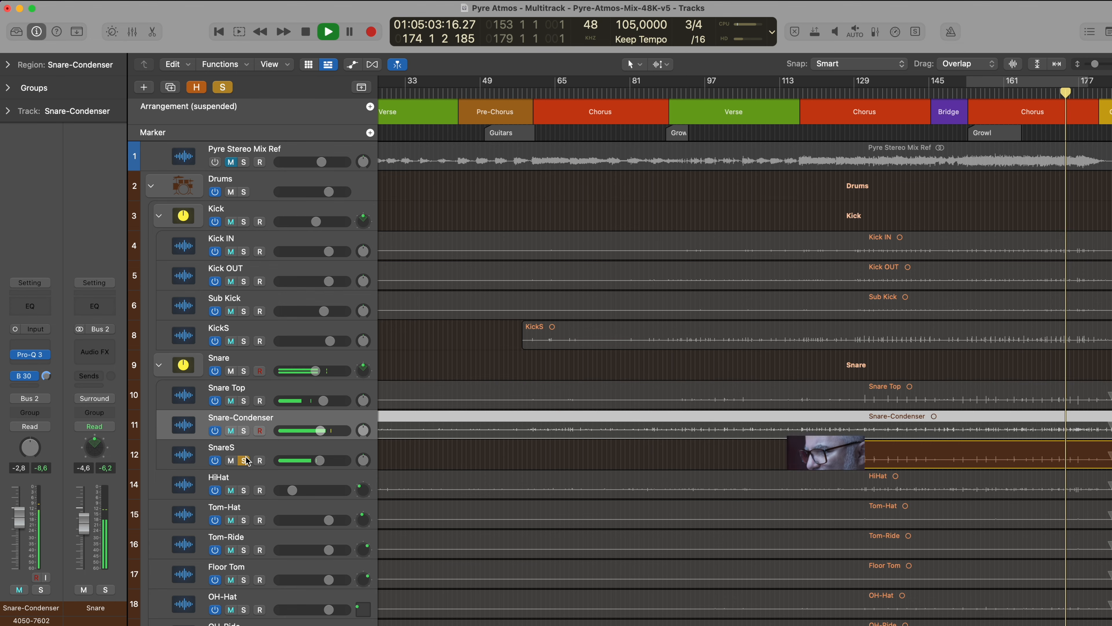
click(244, 460)
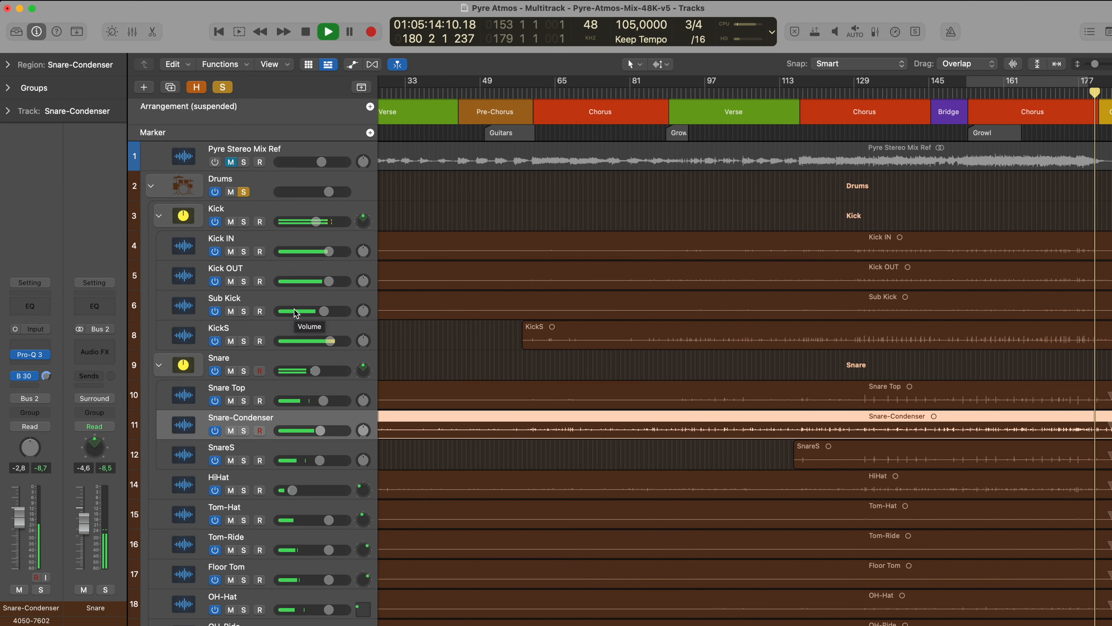
scroll(294, 310, down, 5)
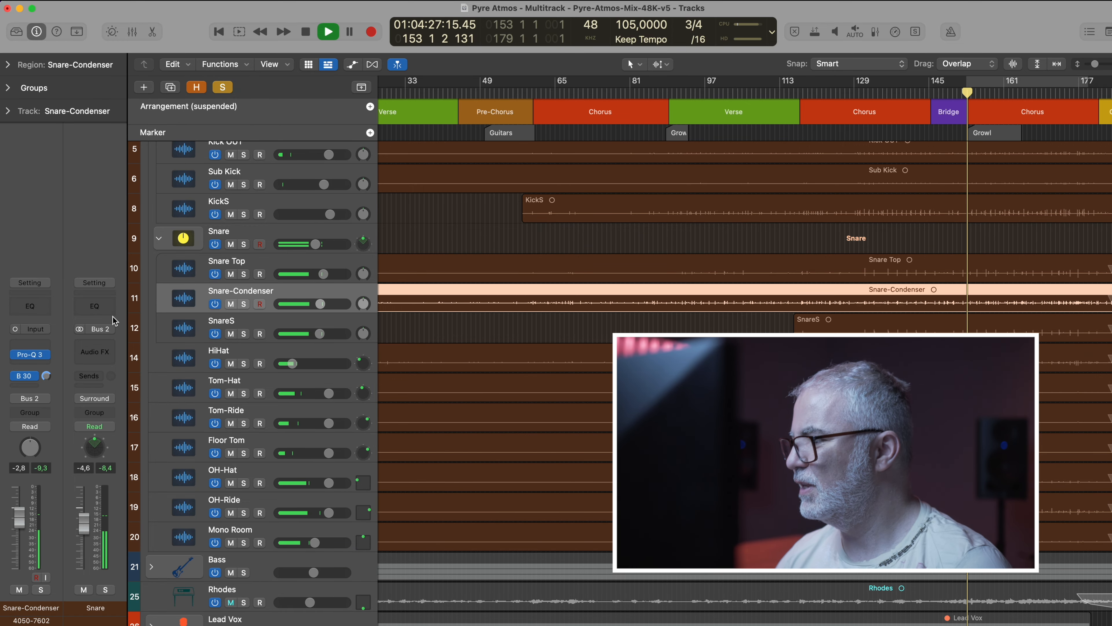
scroll(243, 208, up, 2)
scroll(243, 208, up, 3)
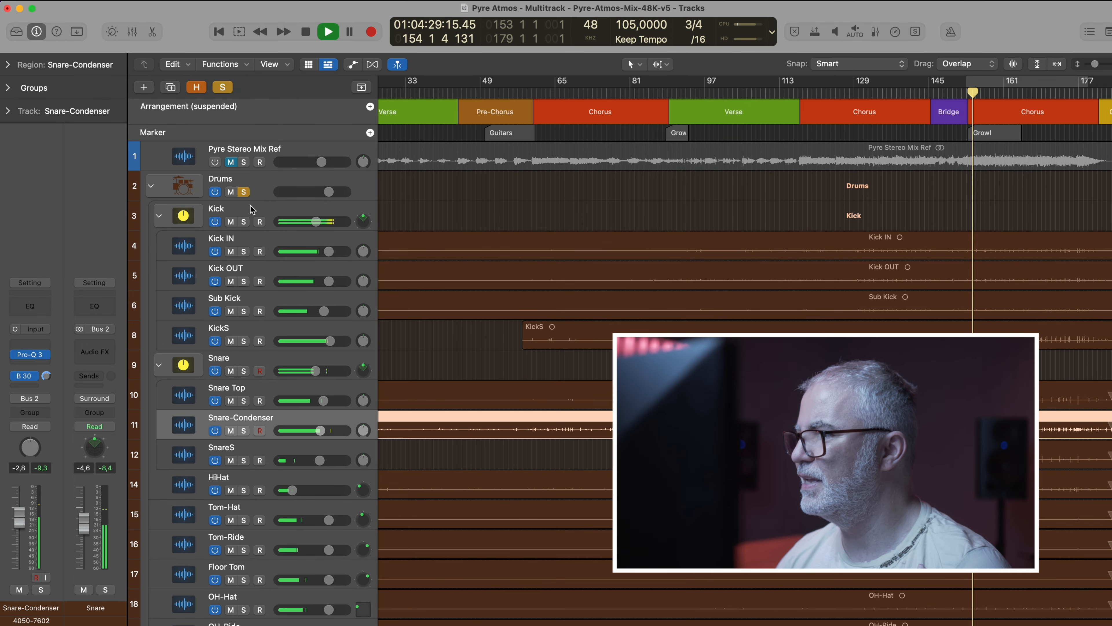
- Select the Drums stack and examine its object positions from several angles in the Master's Dolby Atmos 3D view
click(265, 189)
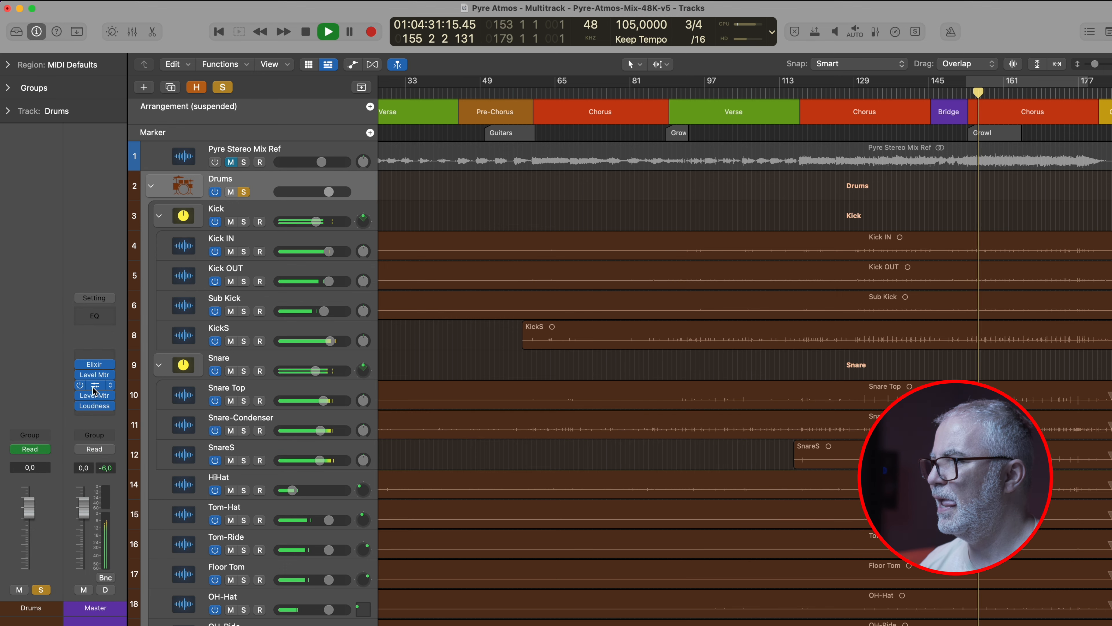
click(110, 384)
drag(526, 360, 619, 337)
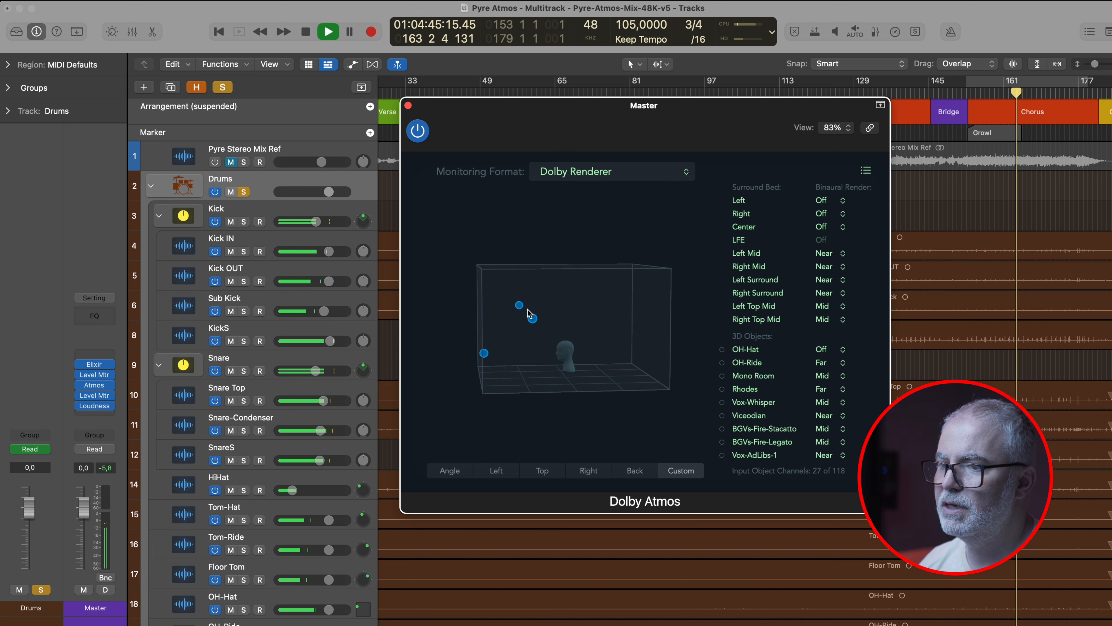
drag(621, 356, 592, 360)
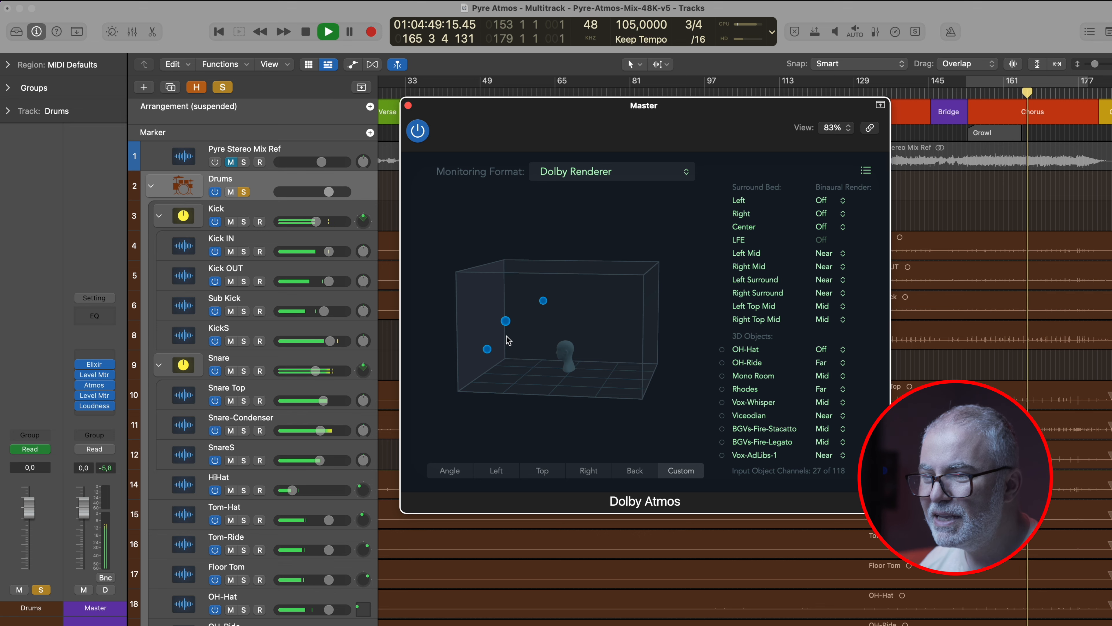
drag(602, 339, 611, 330)
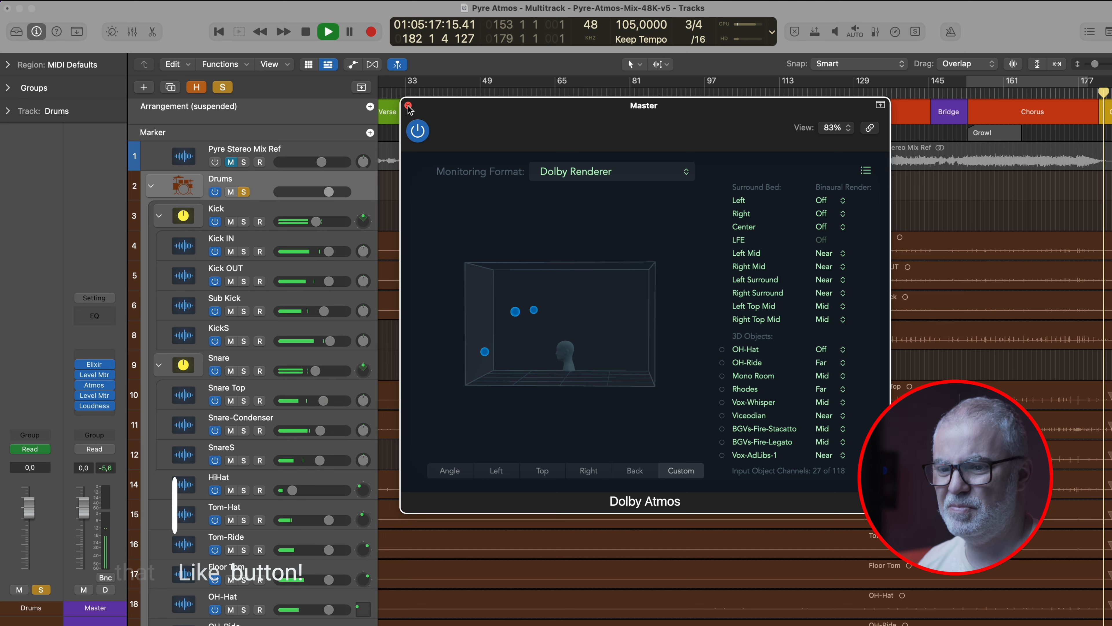
- Inspect the Snare-Condenser track's Bus 30 send to the Cinematic aux
scroll(775, 403, down, 3)
scroll(775, 403, down, 10)
scroll(775, 403, up, 15)
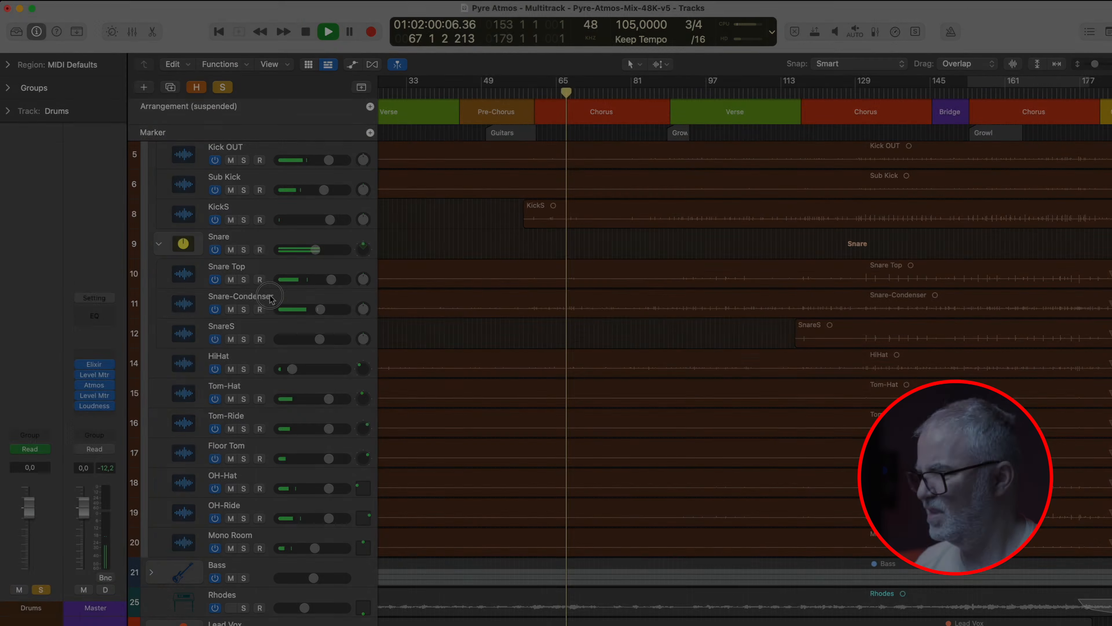
click(270, 296)
click(261, 271)
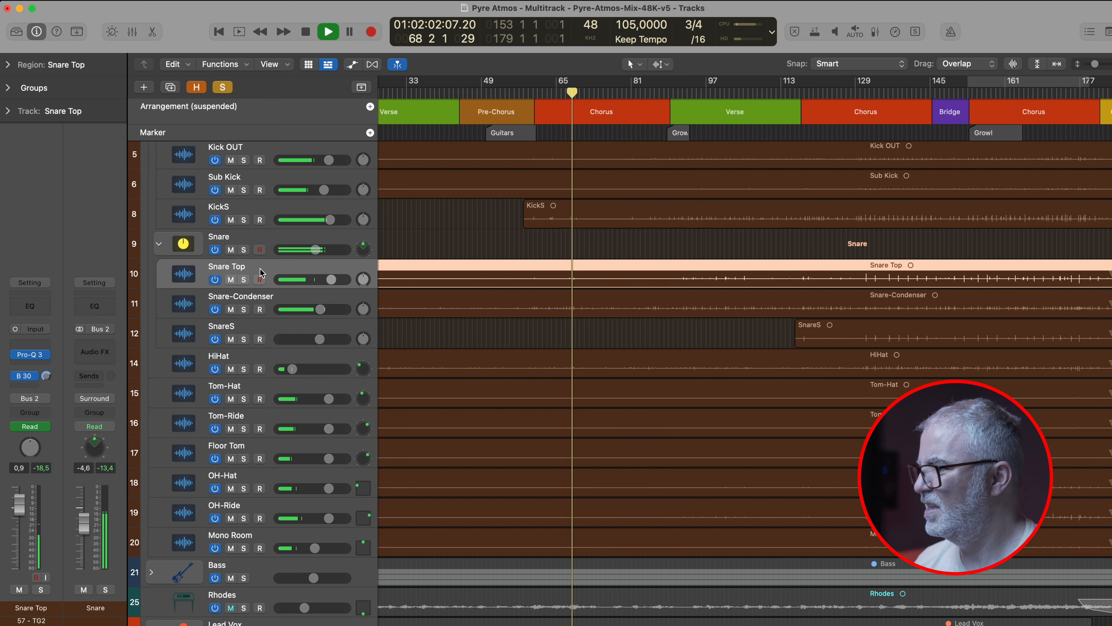
click(261, 300)
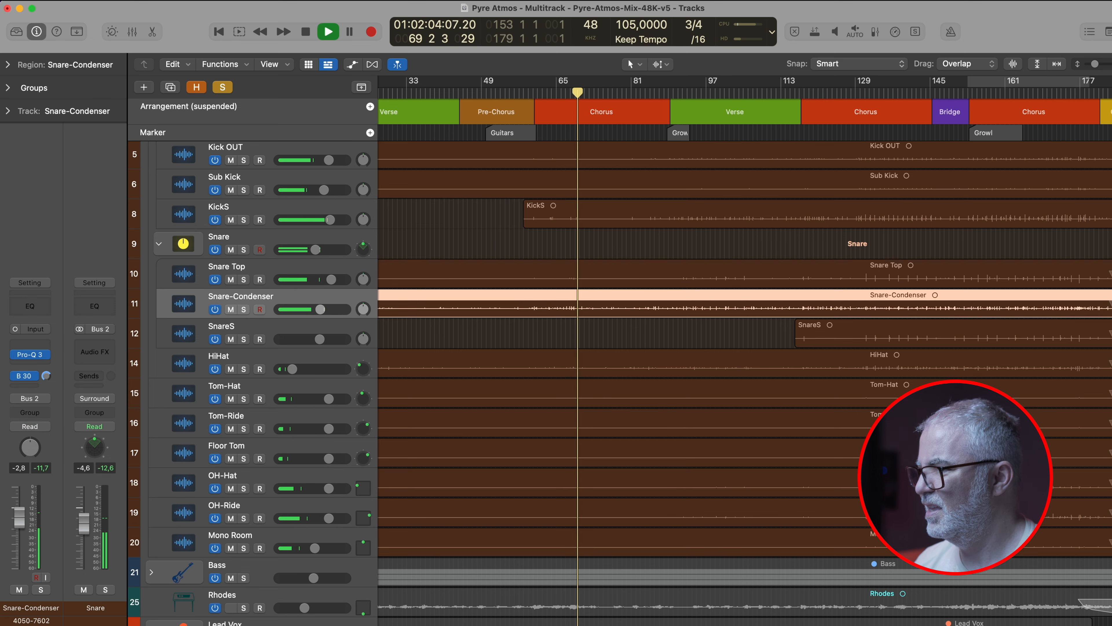
click(29, 379)
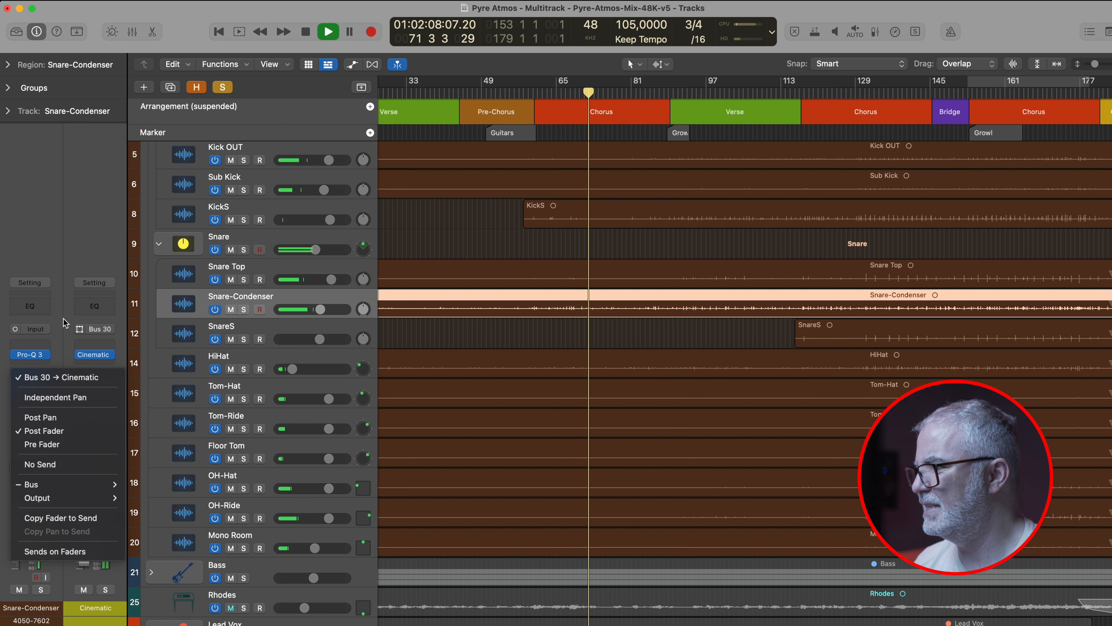
- Examine the Cinematic Rooms Professional reverb settings on the Cinematic aux, then close the plug-in
click(92, 356)
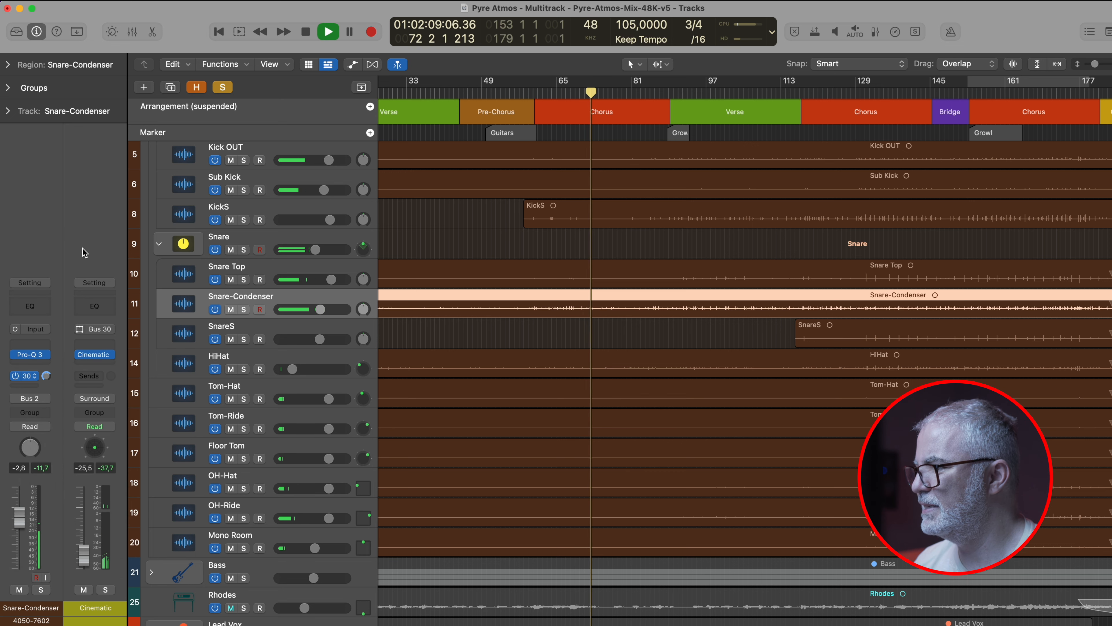
click(95, 356)
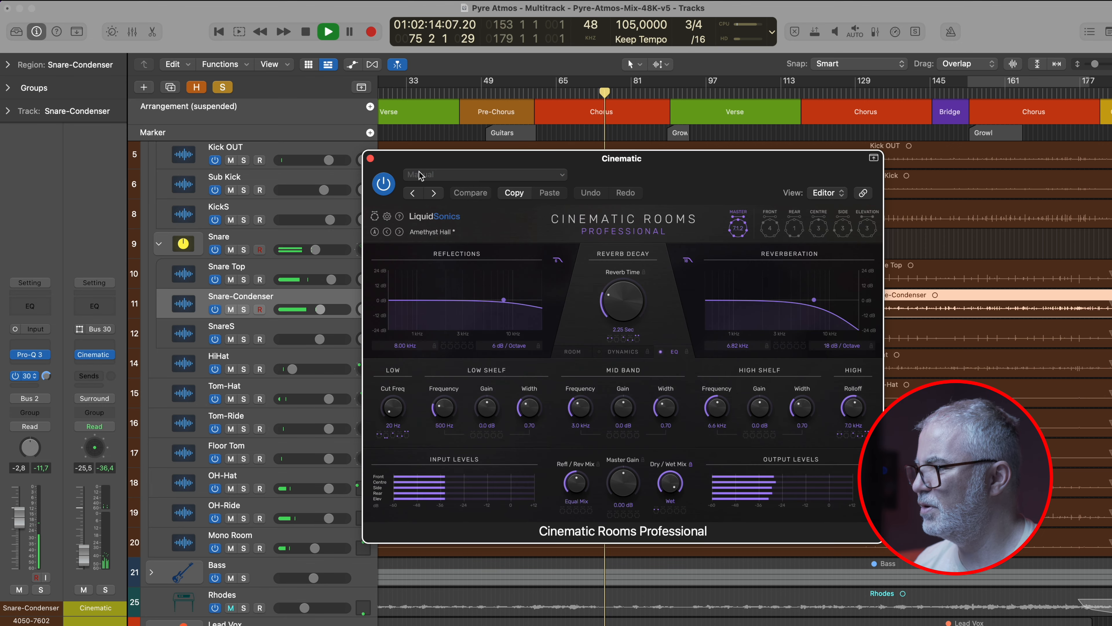
drag(540, 159, 565, 140)
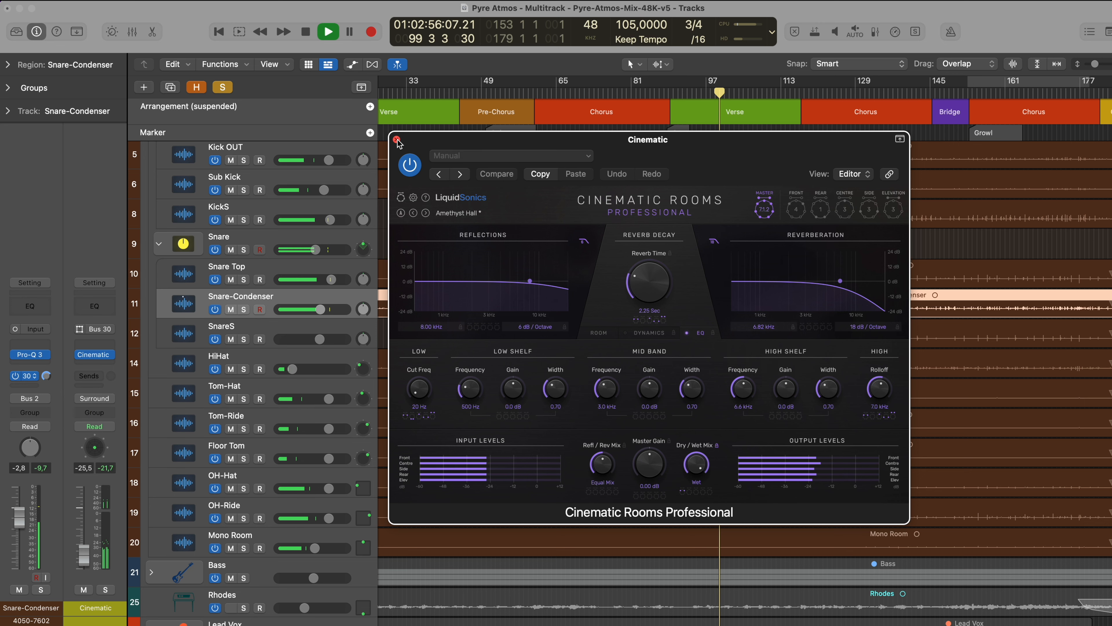
mouse_move(442, 142)
mouse_down()
mouse_move(437, 294)
mouse_move(440, 159)
mouse_up()
click(399, 159)
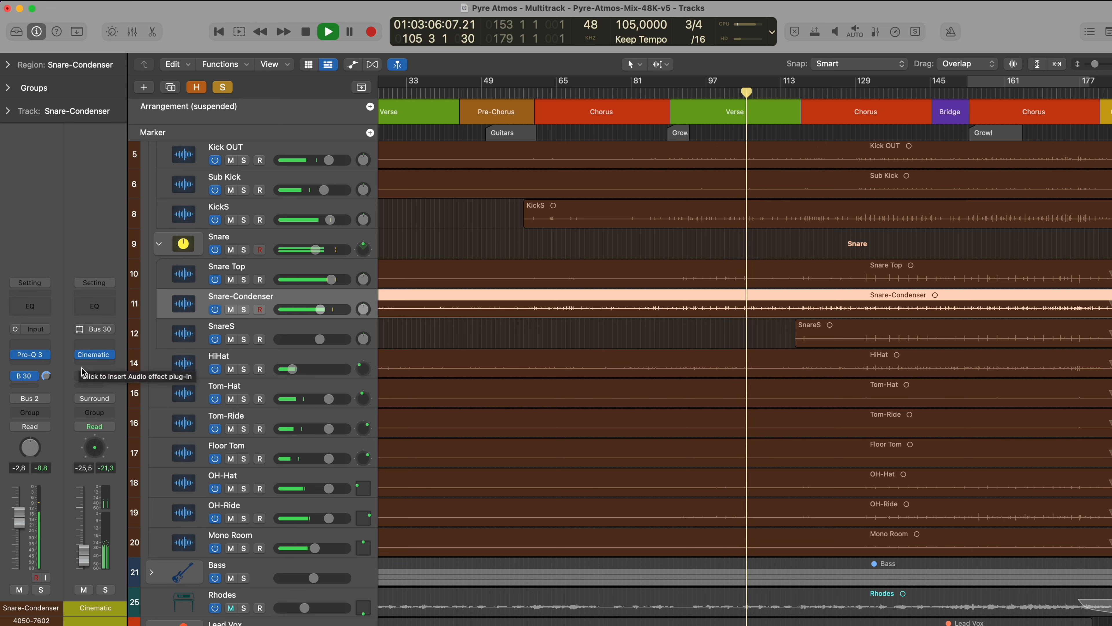
- Compare the soloed drums with and without the Cinematic reverb by muting and unmuting its aux
click(84, 590)
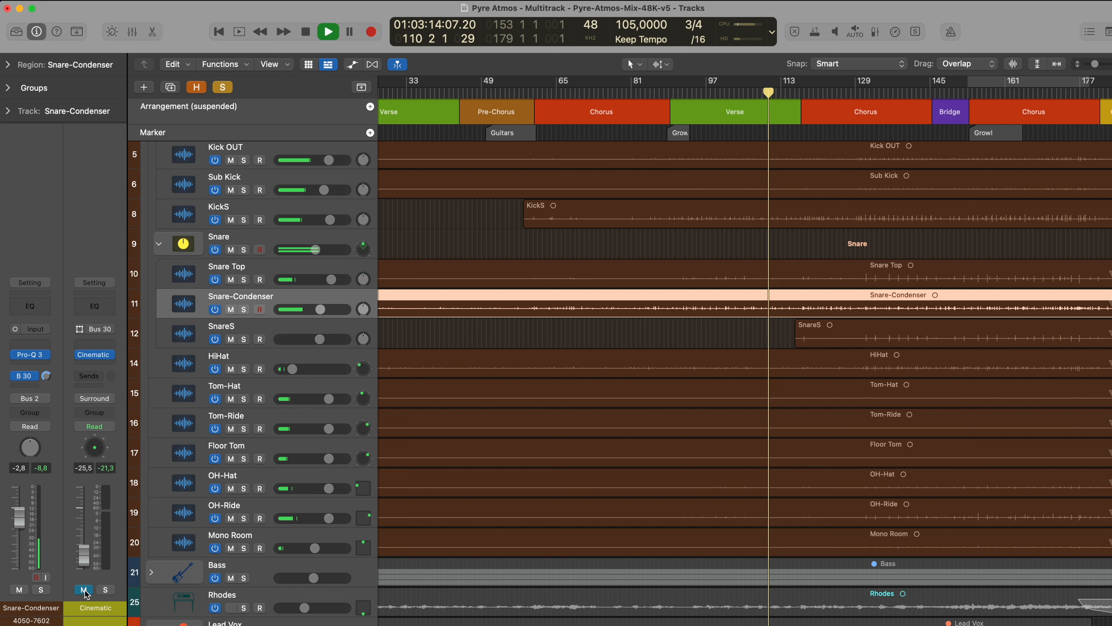
click(84, 589)
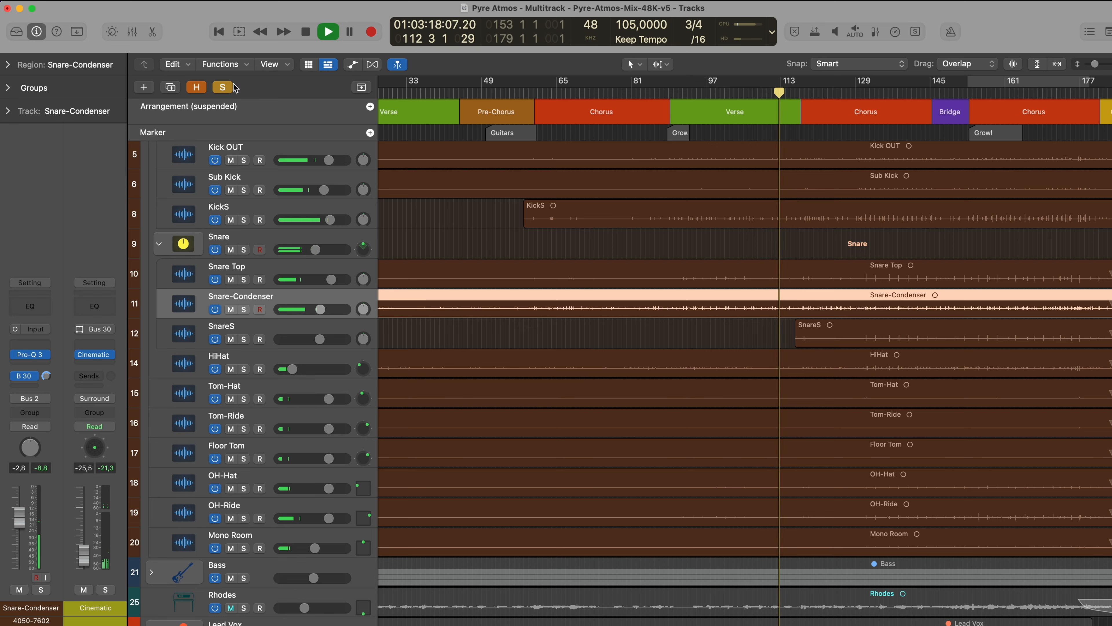
click(85, 591)
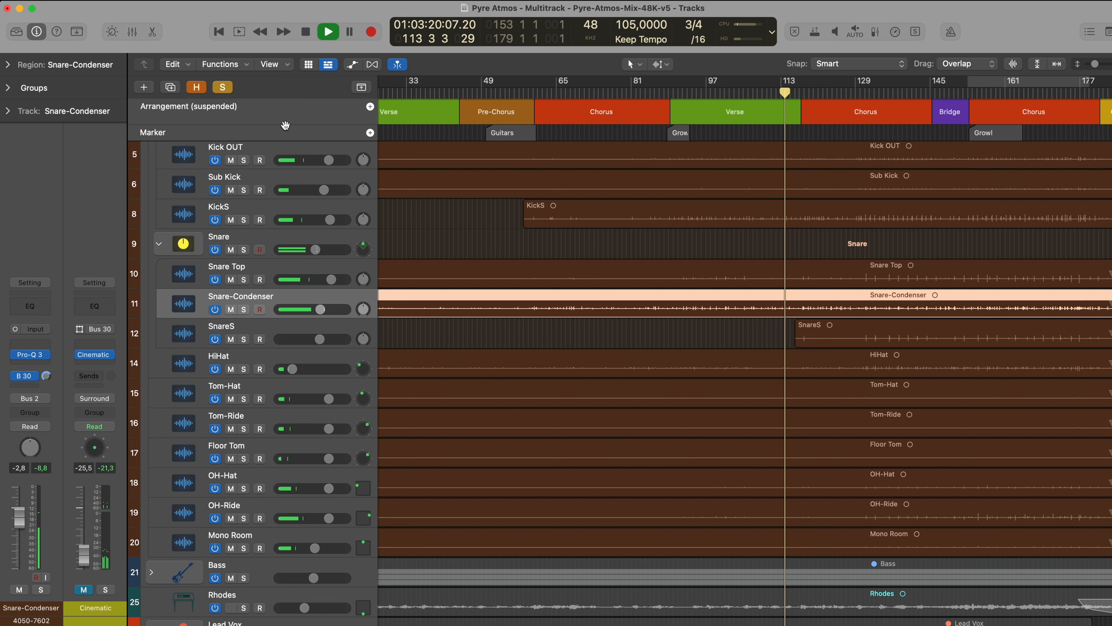
- Clear the solo and compare the full mix with and without the Cinematic reverb, including the chorus after the Bridge
click(224, 88)
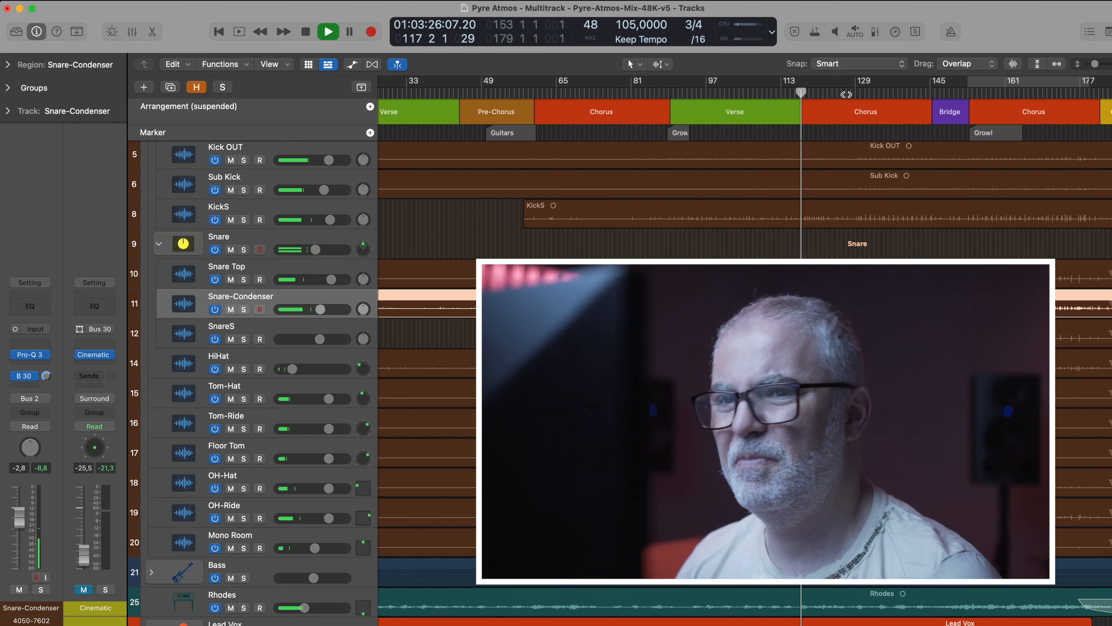
click(84, 590)
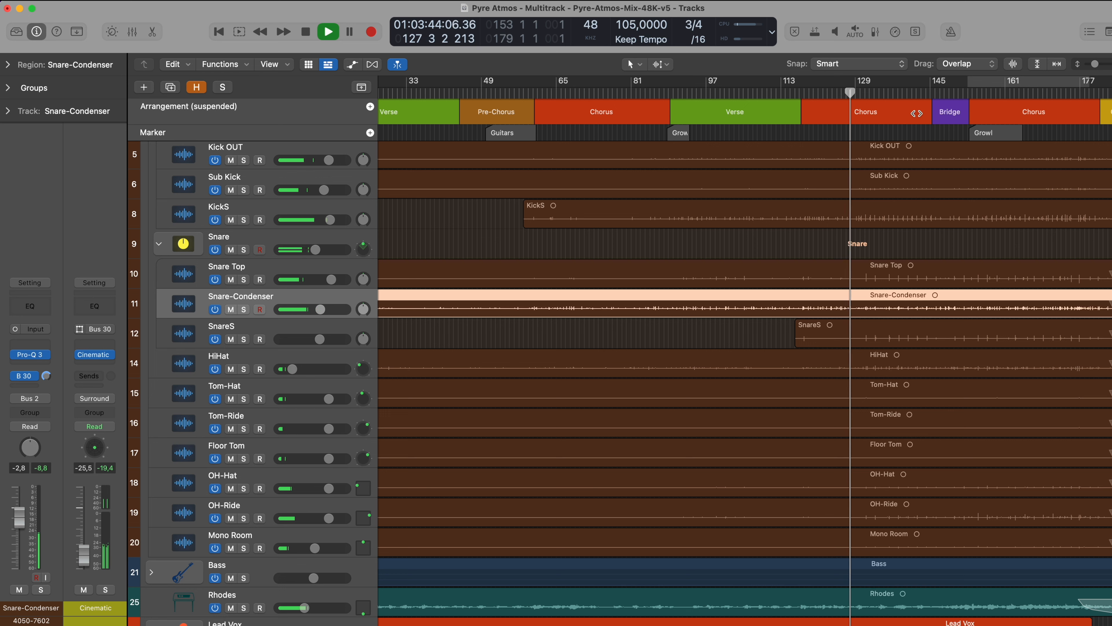
click(972, 92)
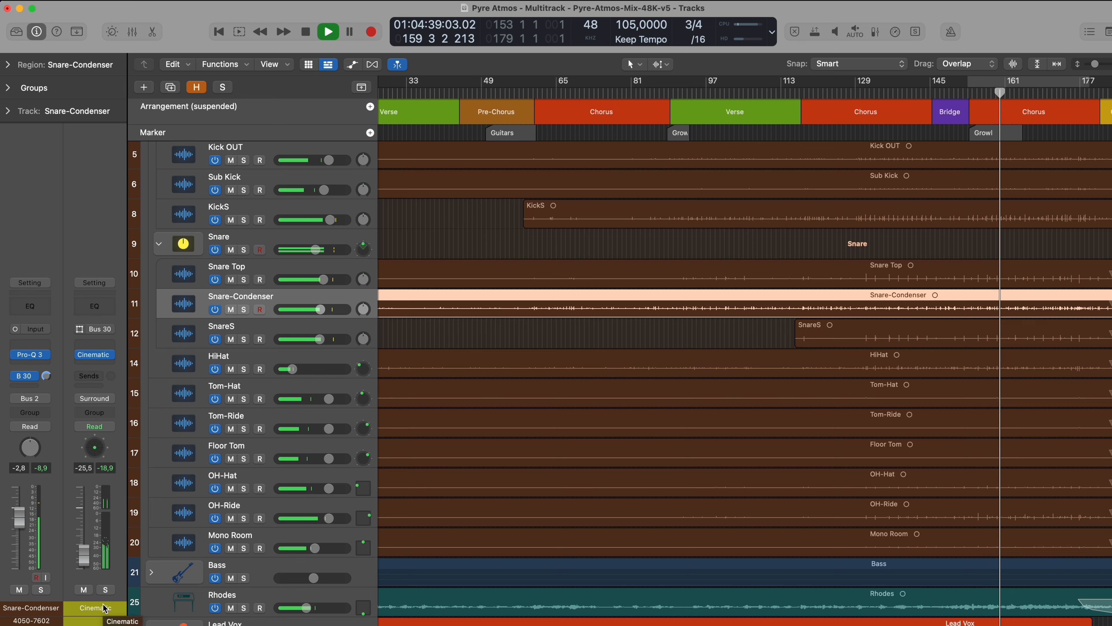
click(83, 589)
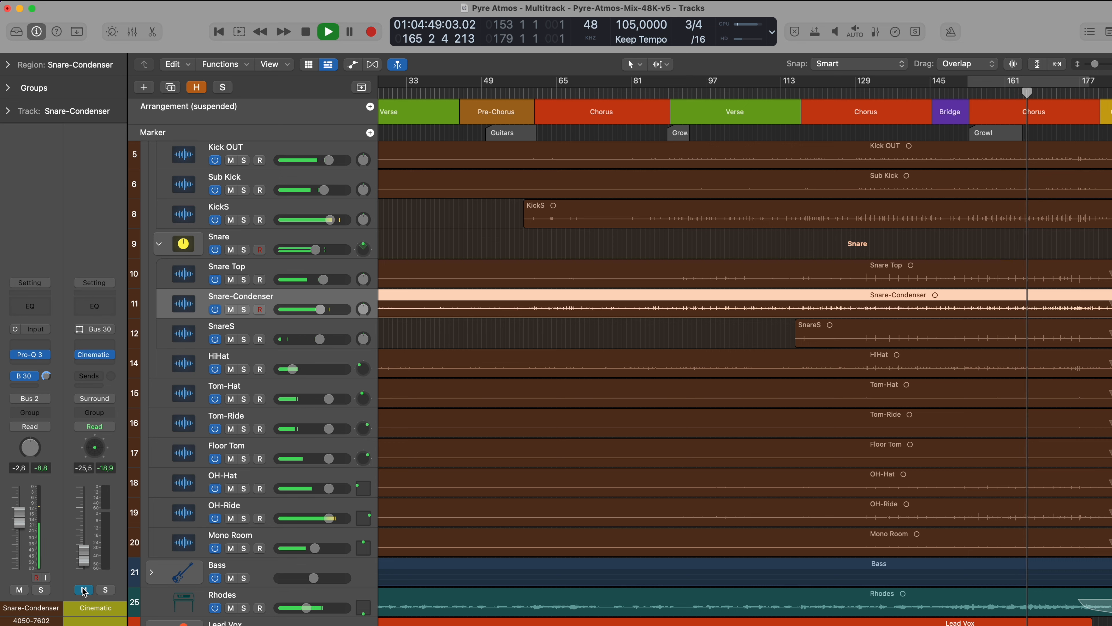
click(83, 588)
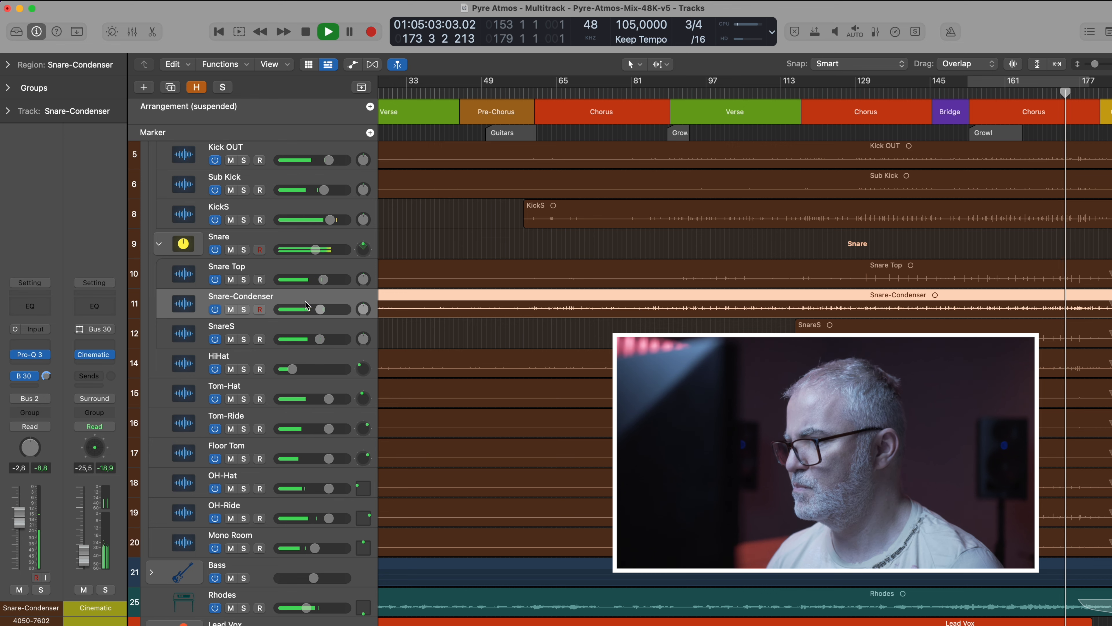
scroll(306, 302, up, 2)
scroll(305, 305, up, 3)
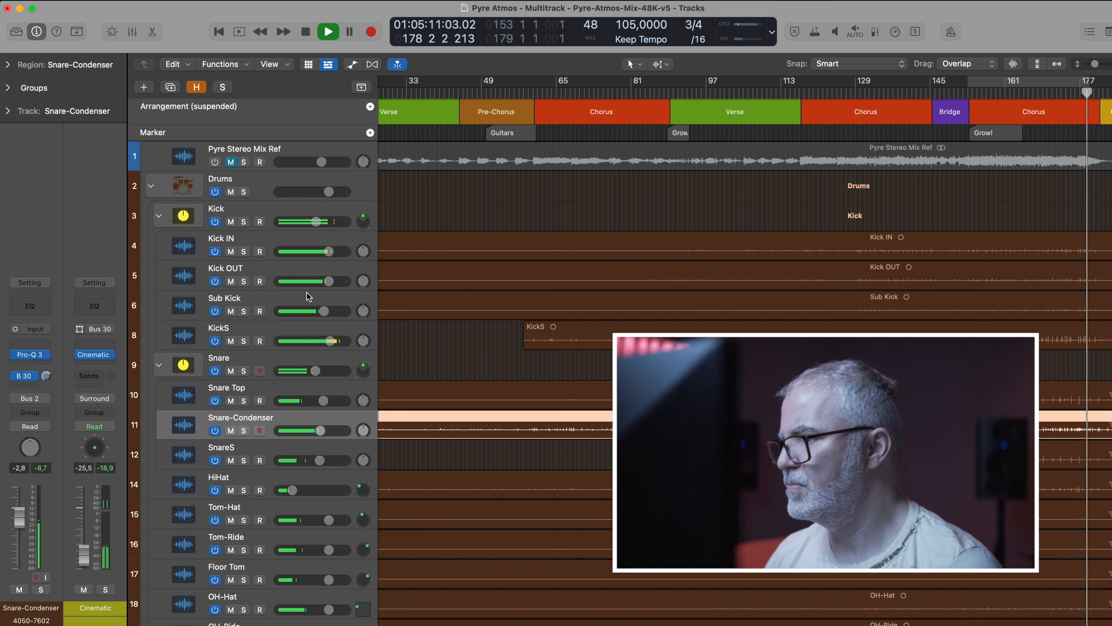
scroll(317, 301, down, 3)
scroll(316, 301, up, 3)
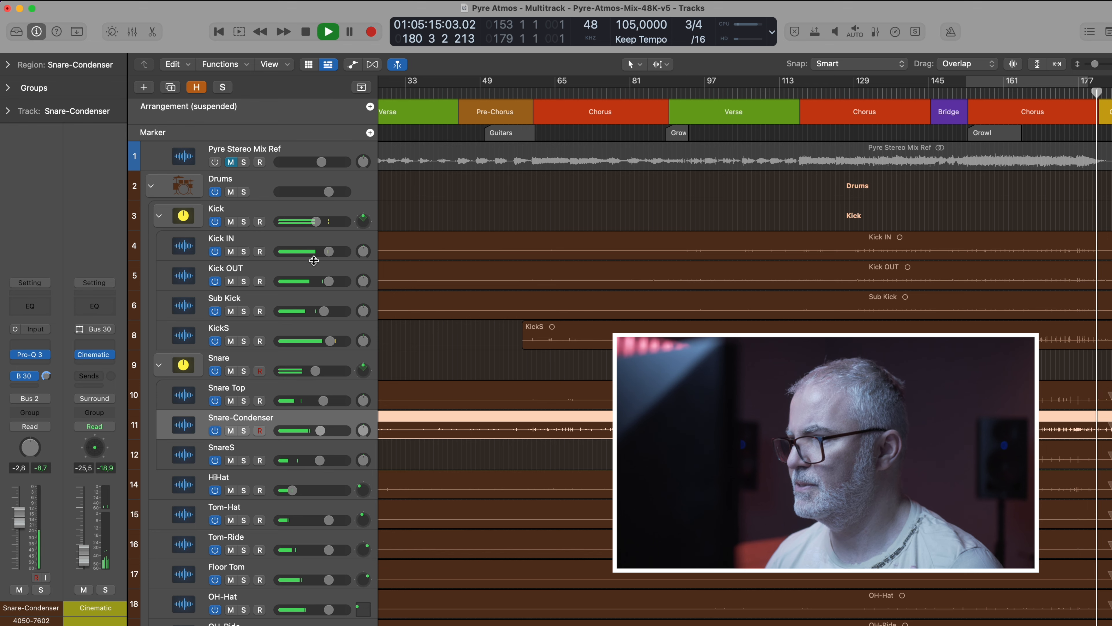